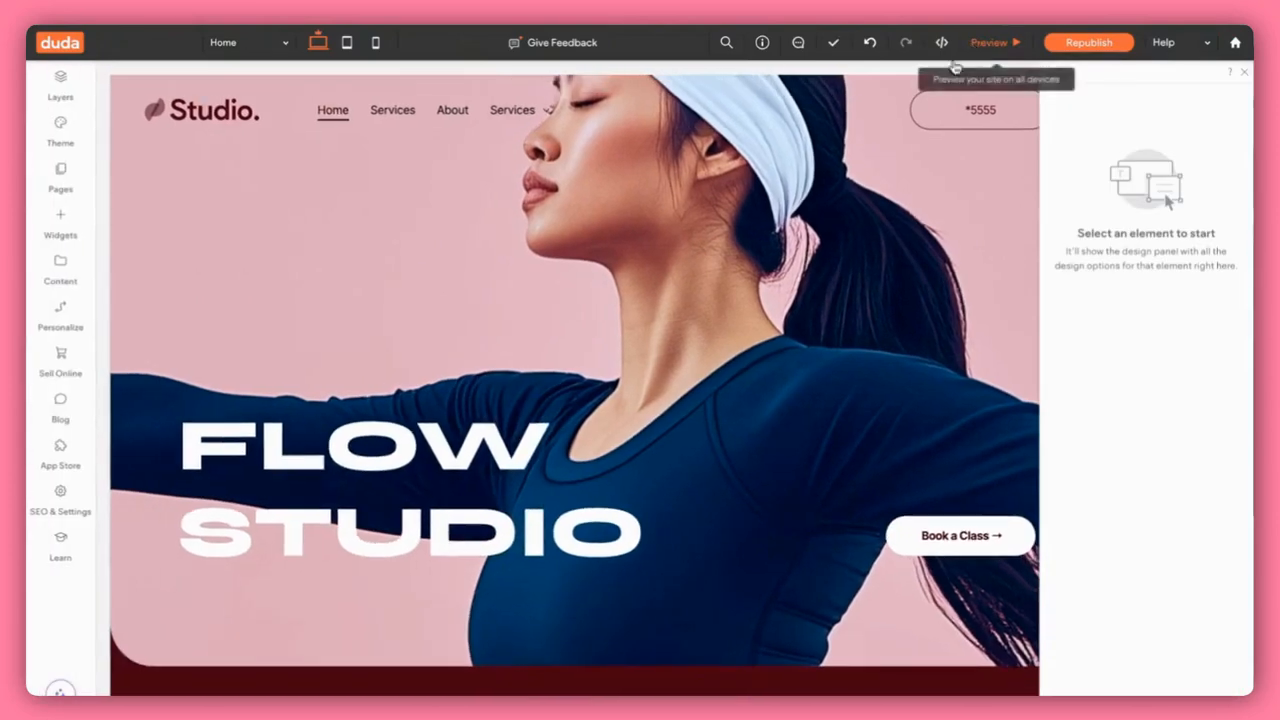
# Add an empty two-column section directly below the hero section.
pyautogui.scroll(-3, 577, 435)
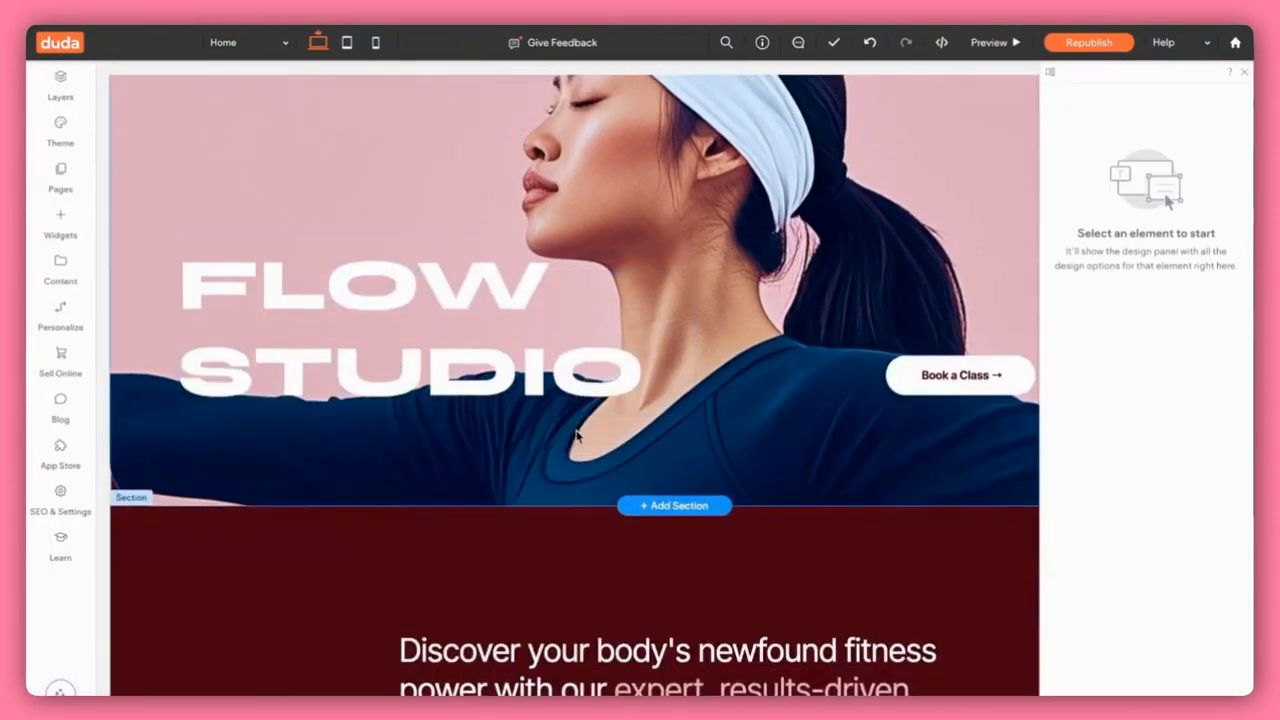
pyautogui.click(699, 509)
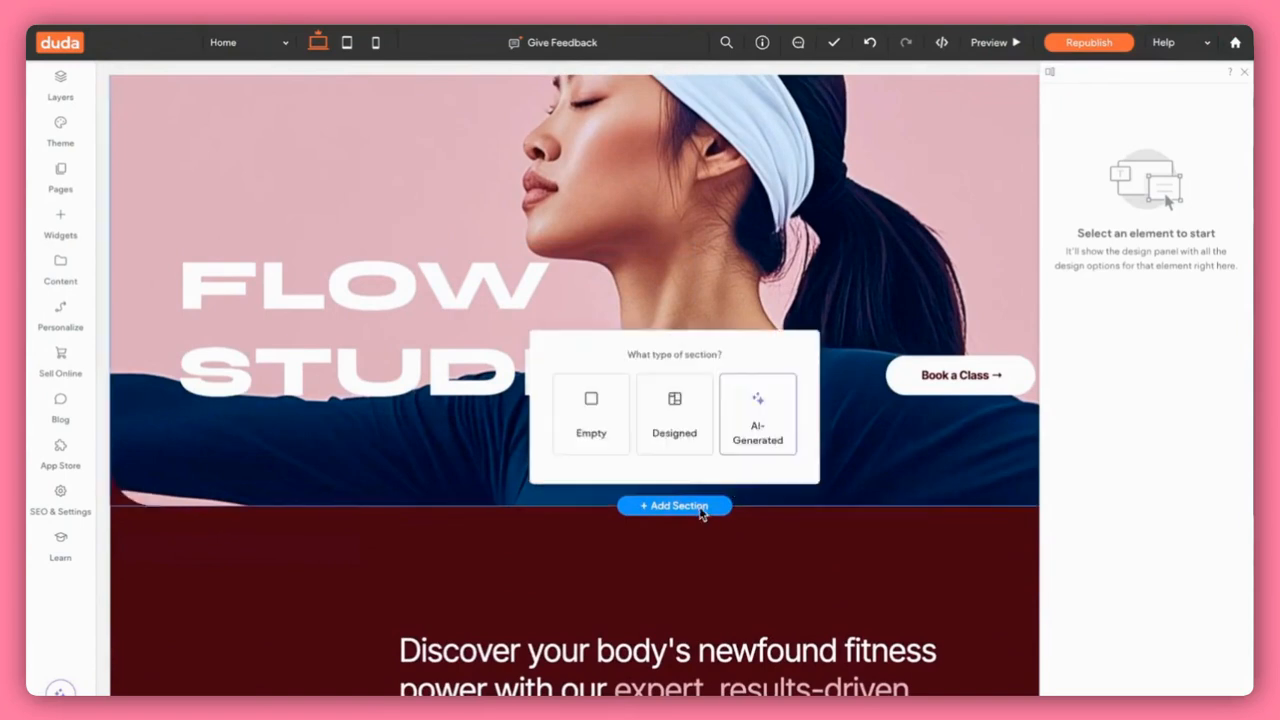
pyautogui.click(592, 410)
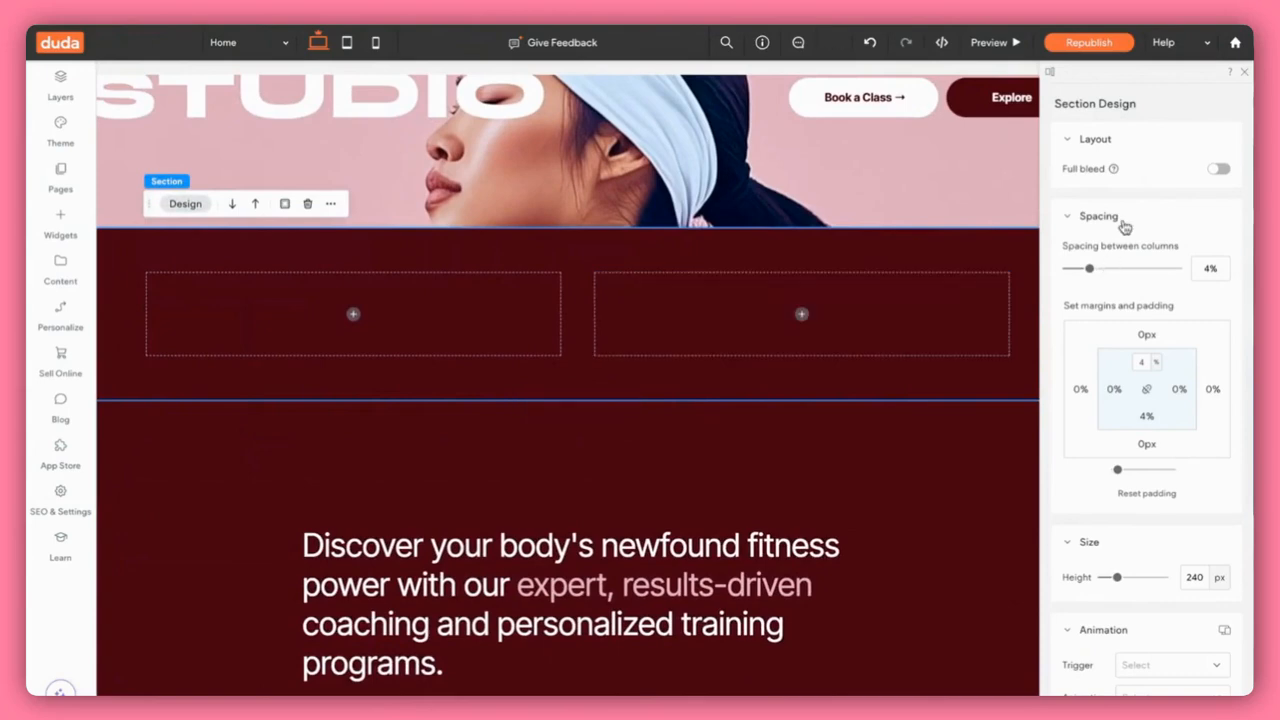
# Make the new section full bleed and set its left and right padding to 4%.
pyautogui.scroll(1, 386, 320)
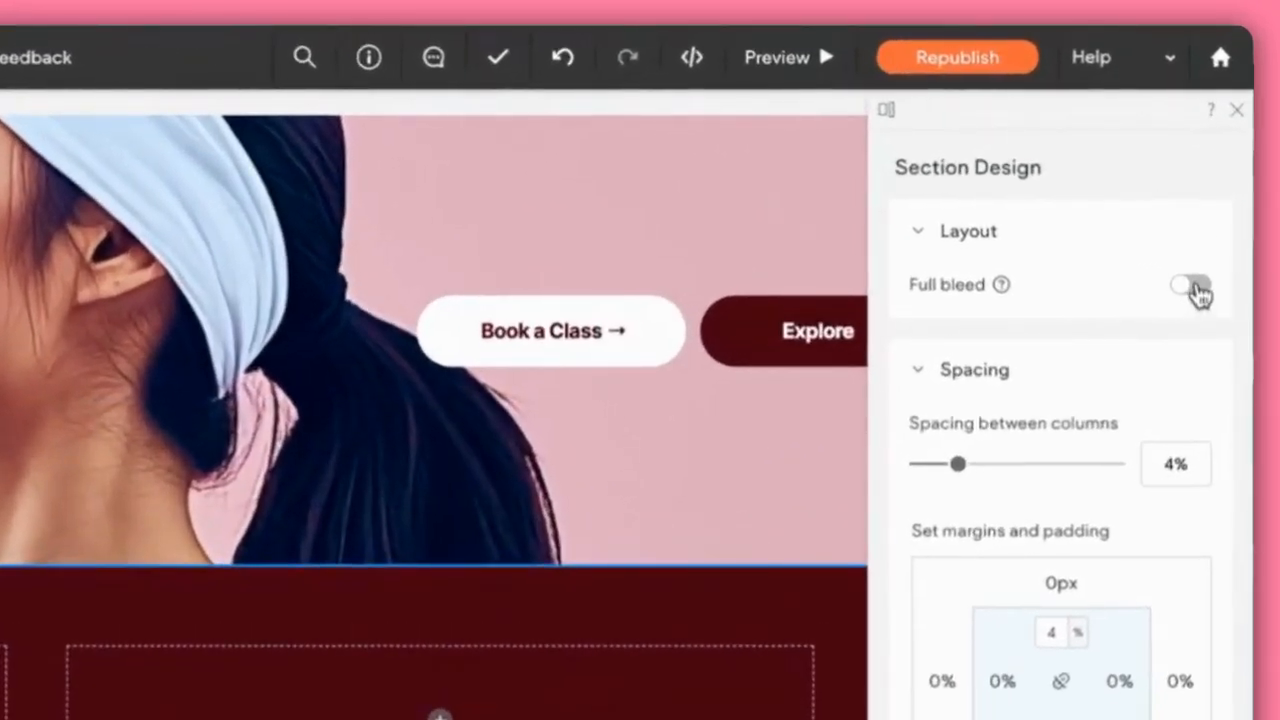
pyautogui.click(1192, 288)
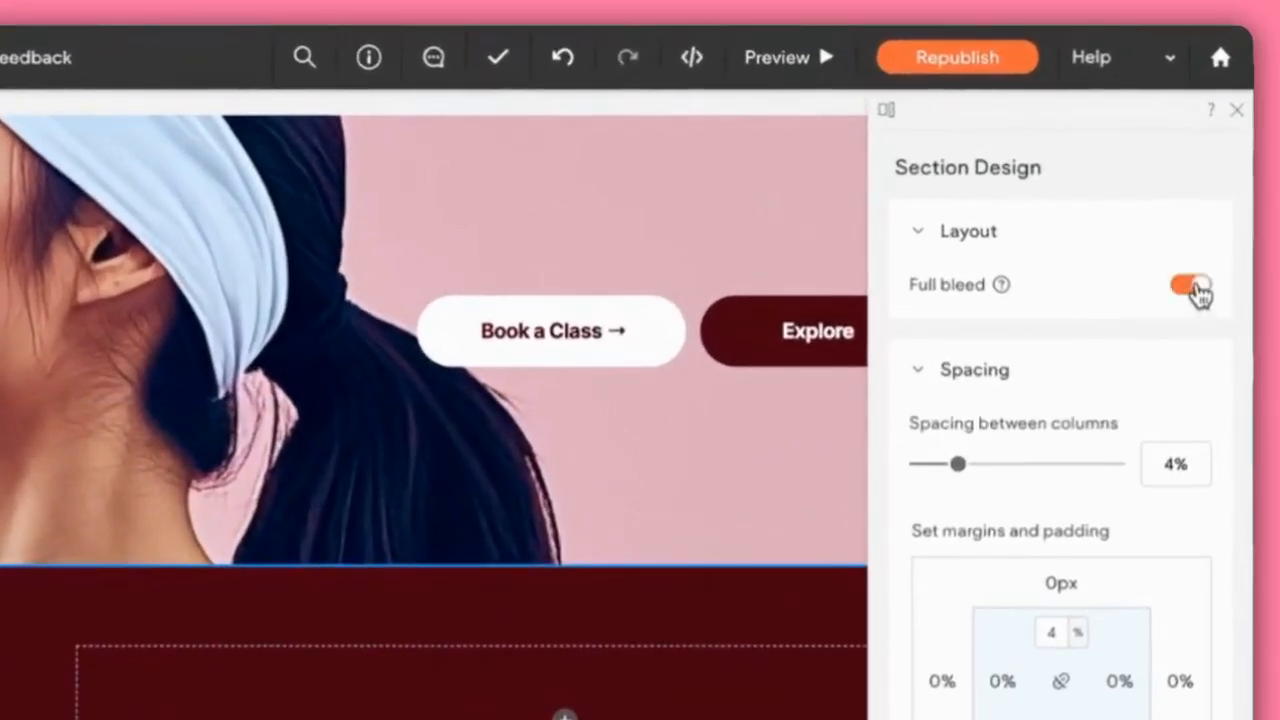
pyautogui.click(1000, 684)
pyautogui.scroll(-2, 670, 690)
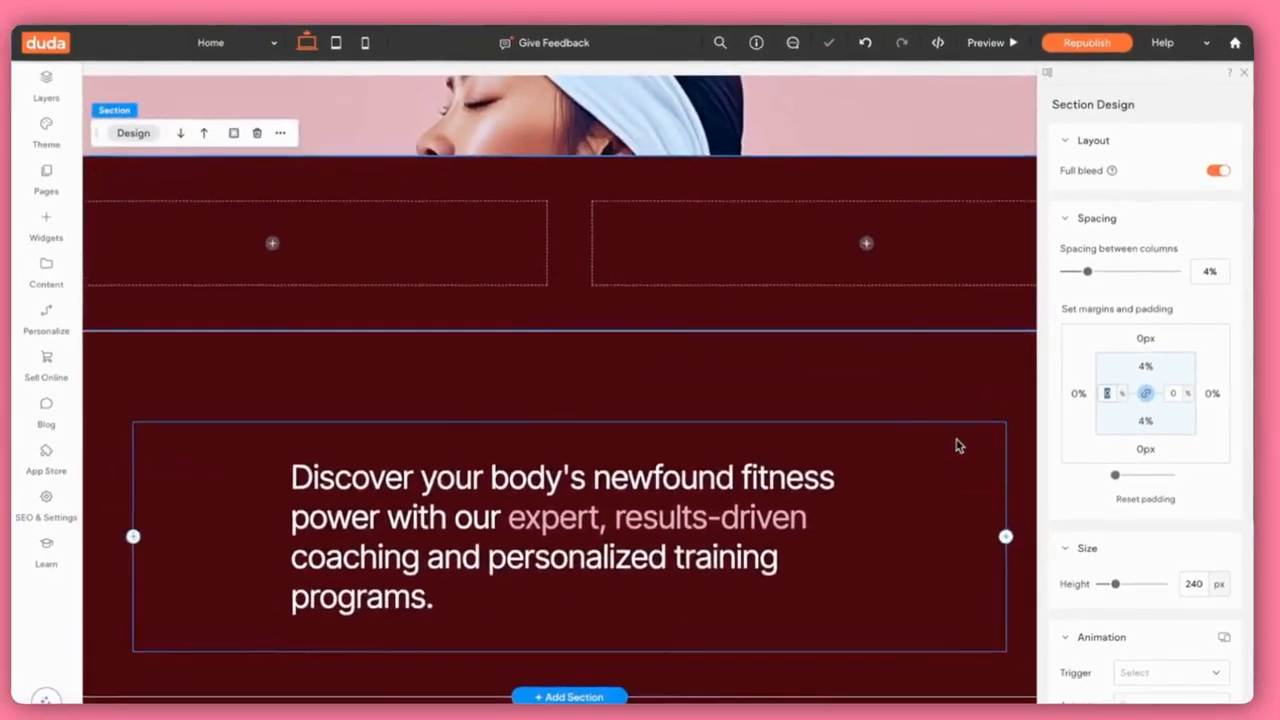
pyautogui.scroll(1, 962, 441)
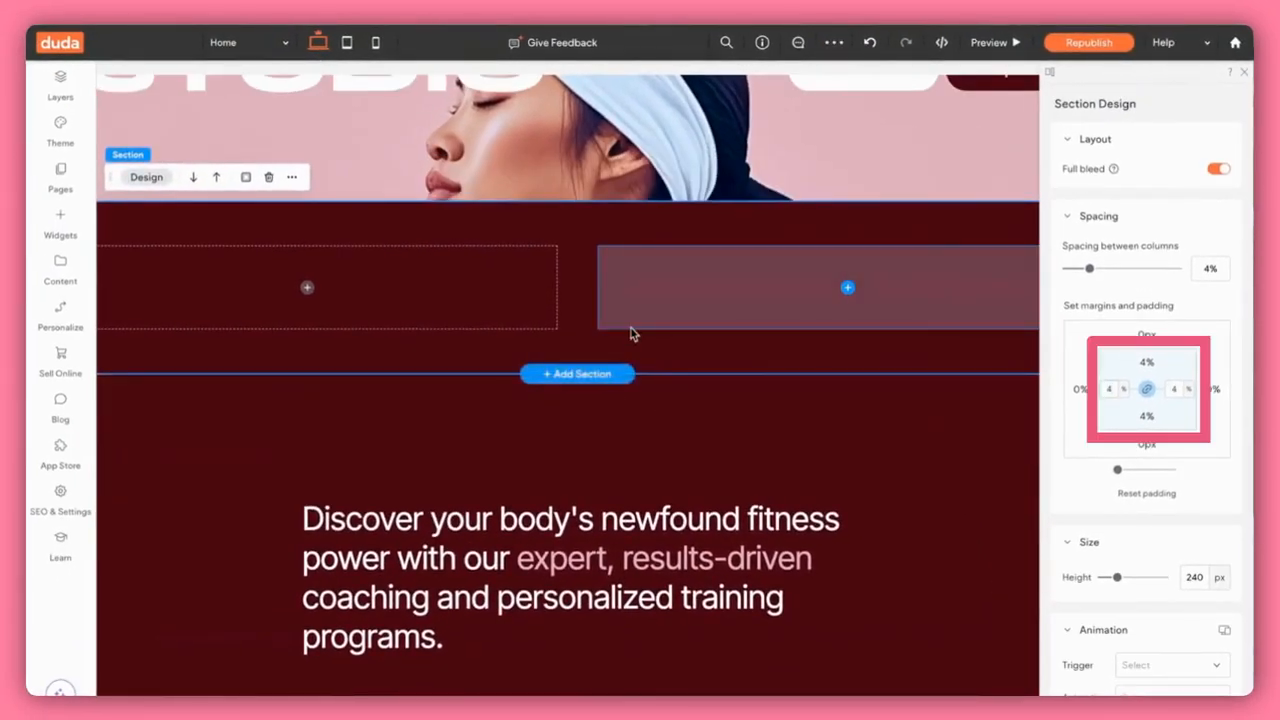
pyautogui.hscroll(-1, 631, 328)
pyautogui.scroll(1, 684, 258)
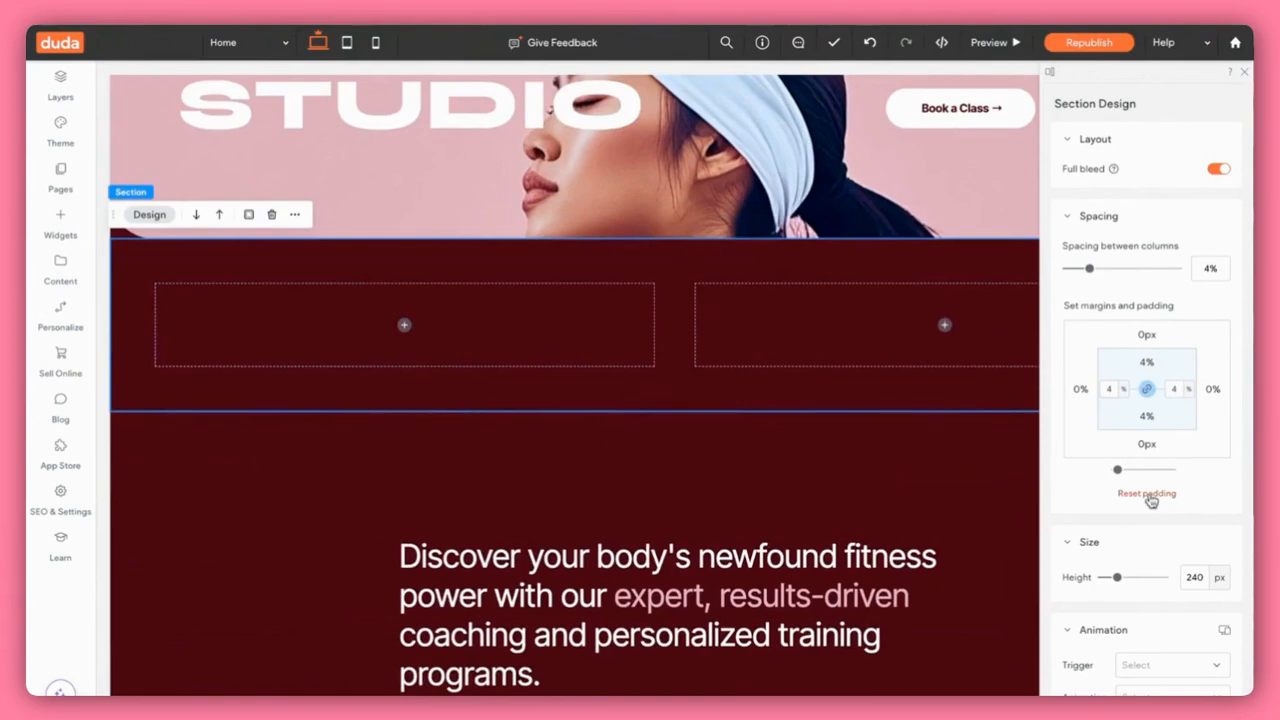
# Set Yoga-teacher-hero.jpg as the new section's background image.
pyautogui.scroll(-5, 1123, 560)
pyautogui.click(1146, 374)
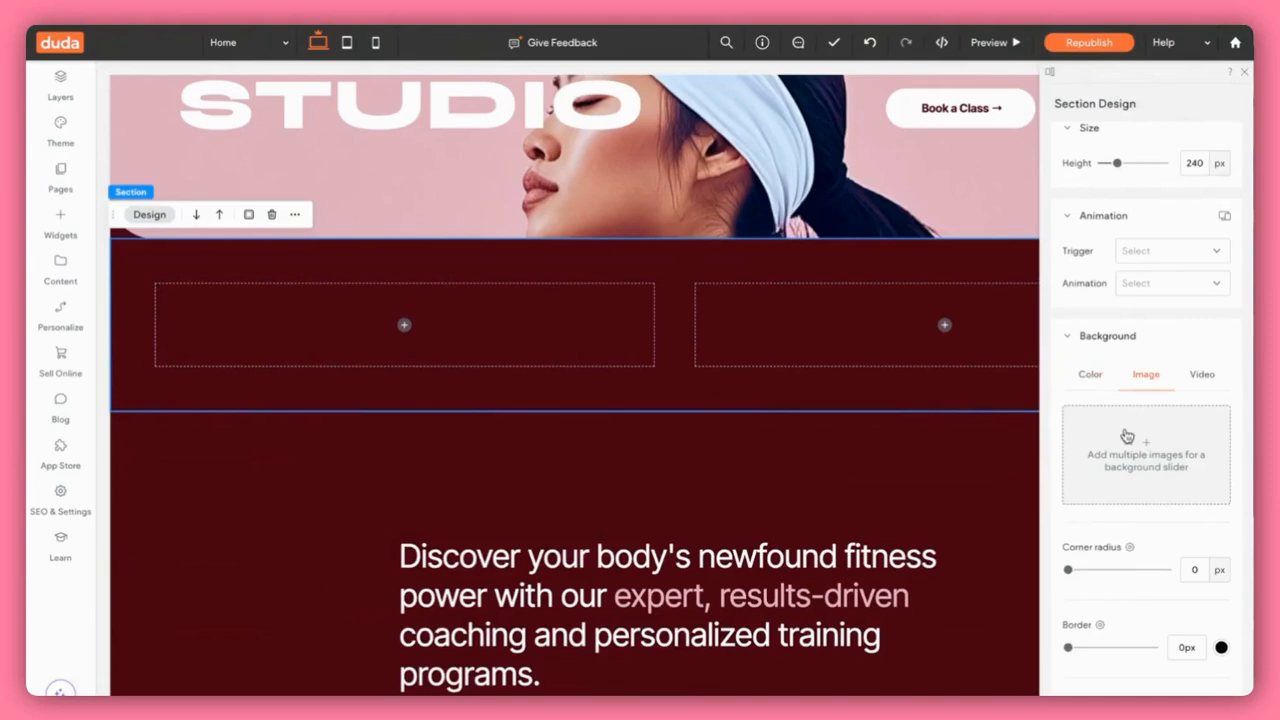
pyautogui.click(1146, 455)
pyautogui.scroll(-2, 883, 405)
pyautogui.click(963, 445)
pyautogui.click(979, 596)
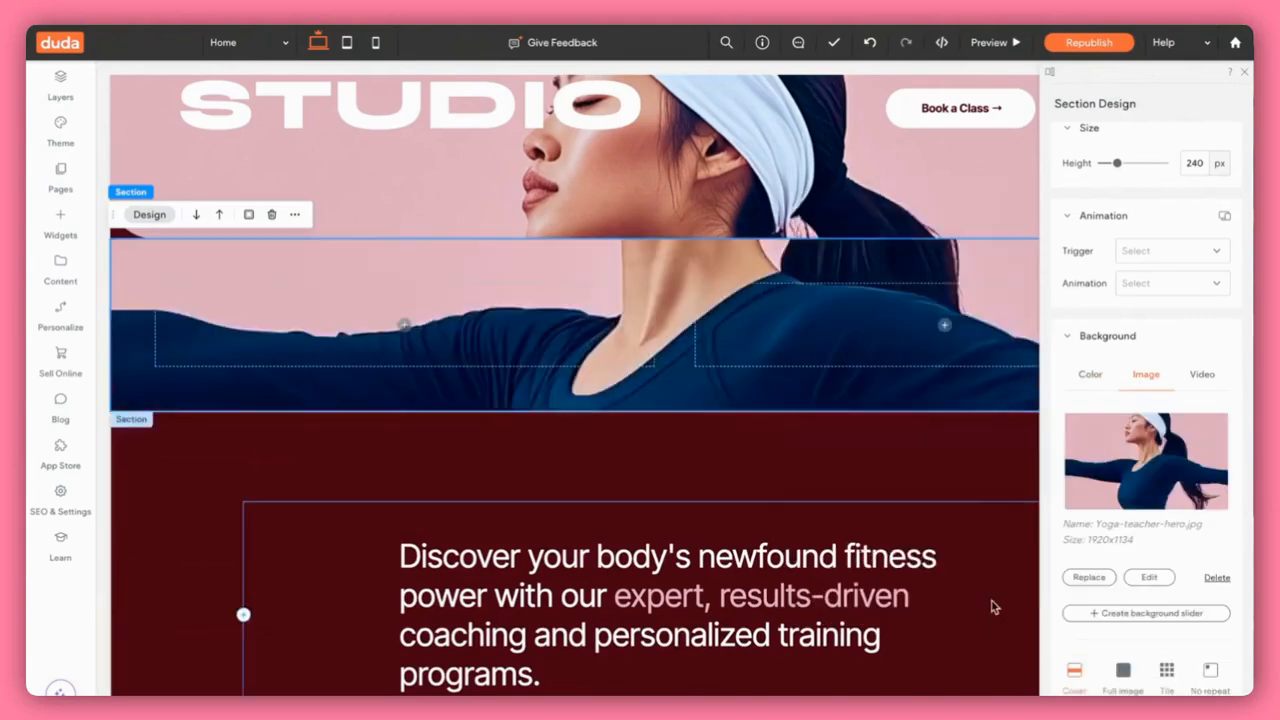
# Set the section's top padding to 20% and its bottom padding to 8%.
pyautogui.scroll(2, 673, 249)
pyautogui.scroll(5, 1143, 380)
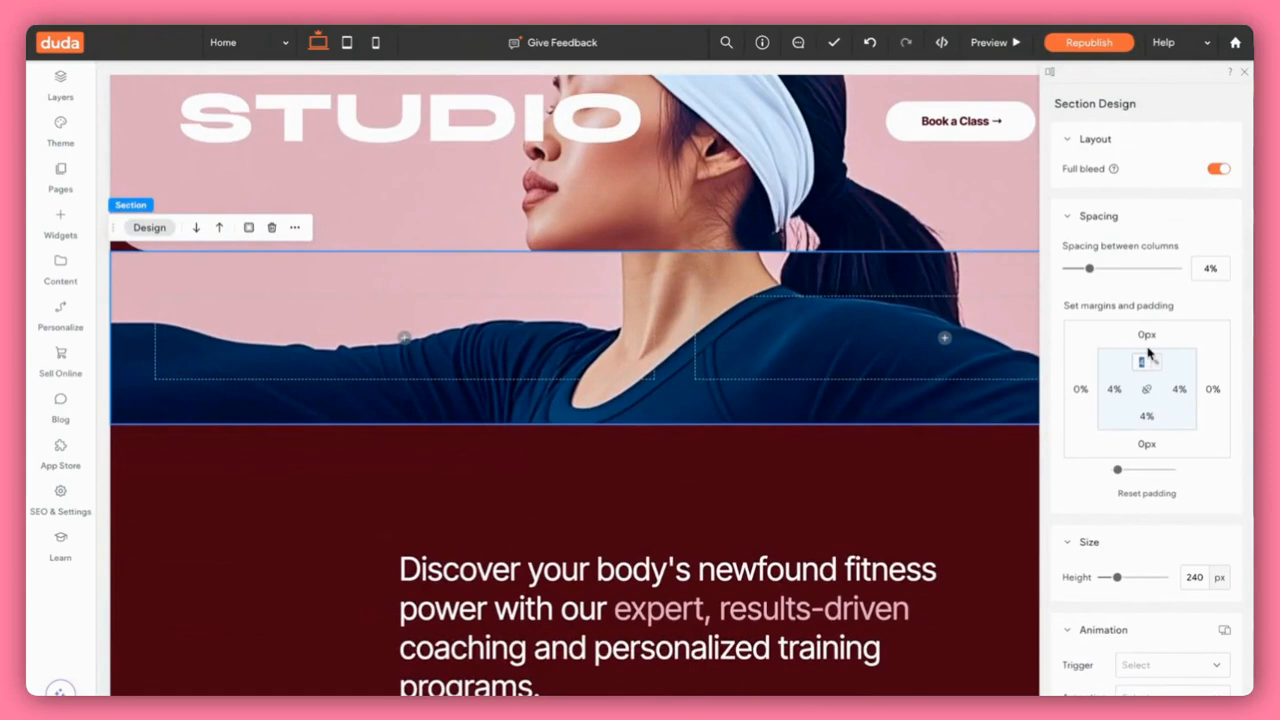
pyautogui.write('20')
pyautogui.scroll(-1, 717, 411)
pyautogui.click(1146, 416)
pyautogui.write('8')
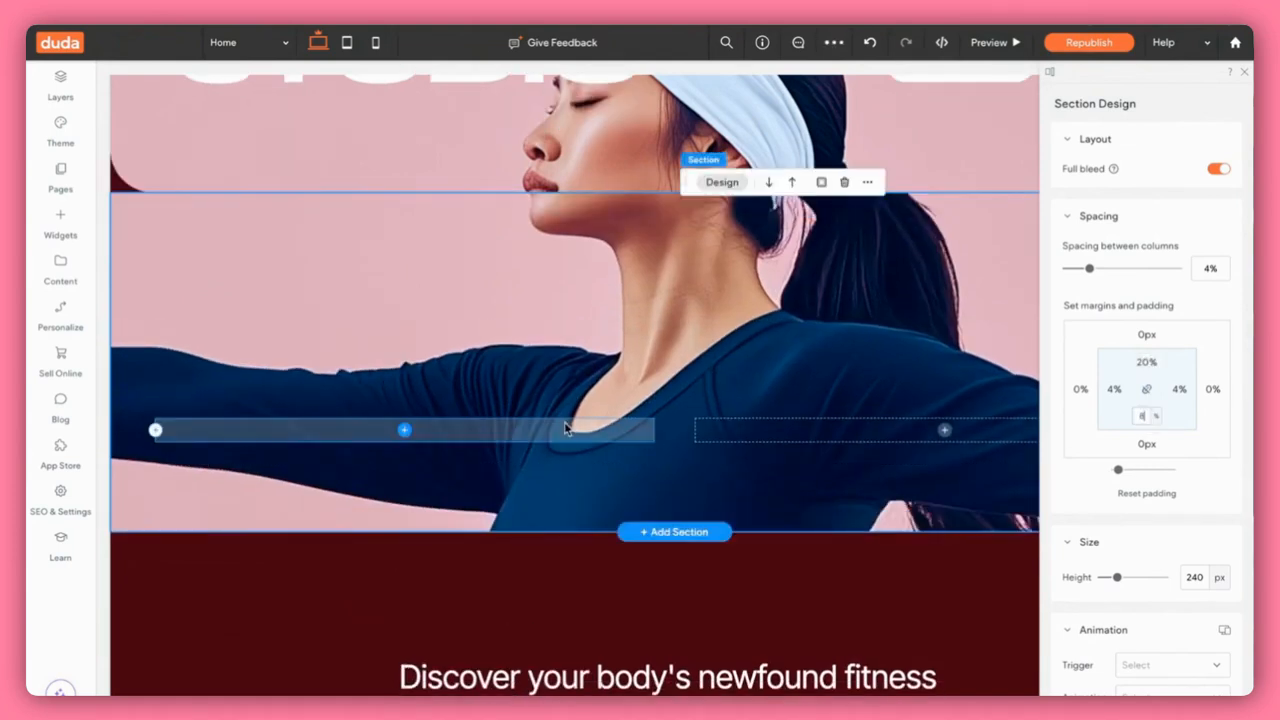
# Add a text widget to the section's first column, formatted as Heading 1 and reading "FLOW STUDIO".
pyautogui.click(405, 430)
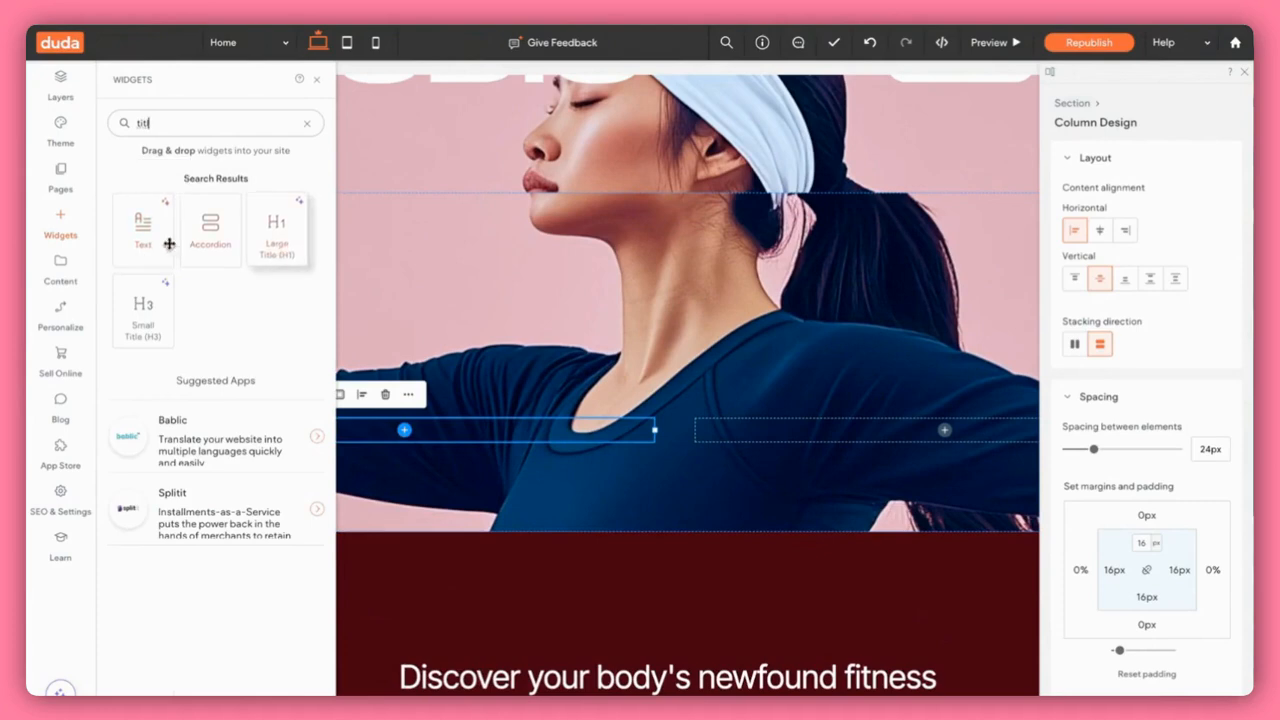
pyautogui.click(135, 235)
pyautogui.click(414, 408)
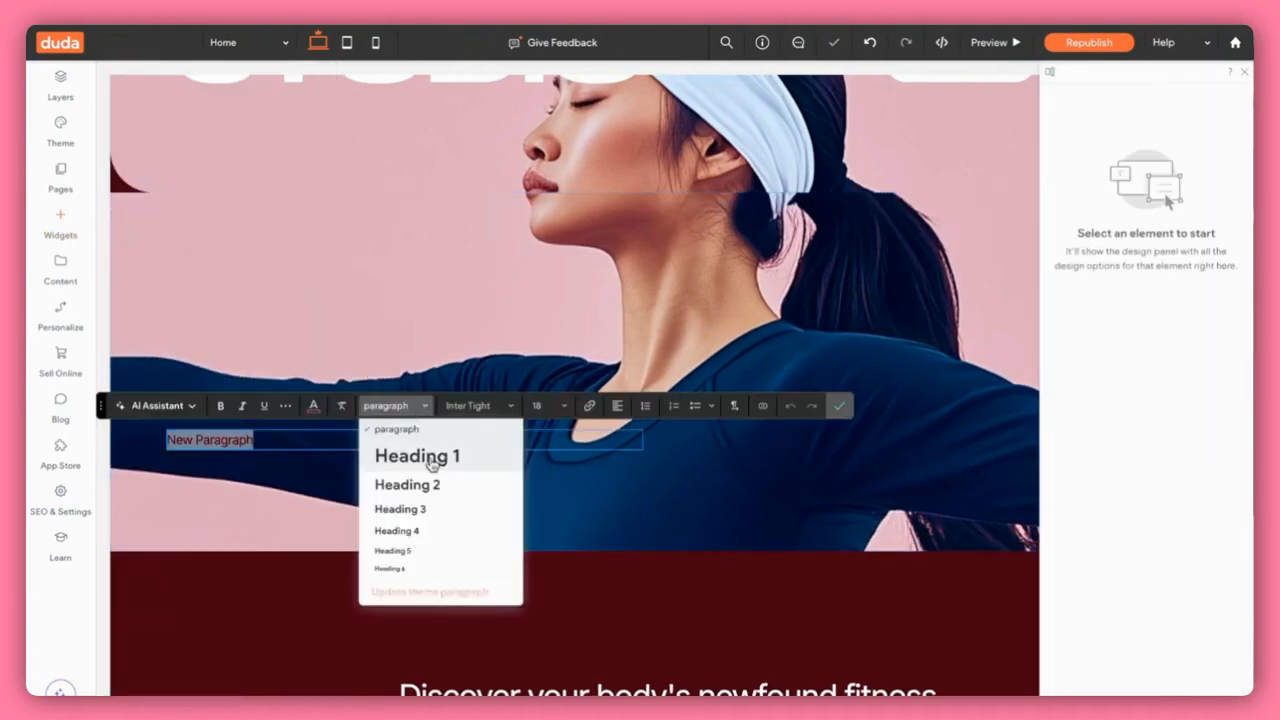
pyautogui.click(431, 457)
pyautogui.write('FL')
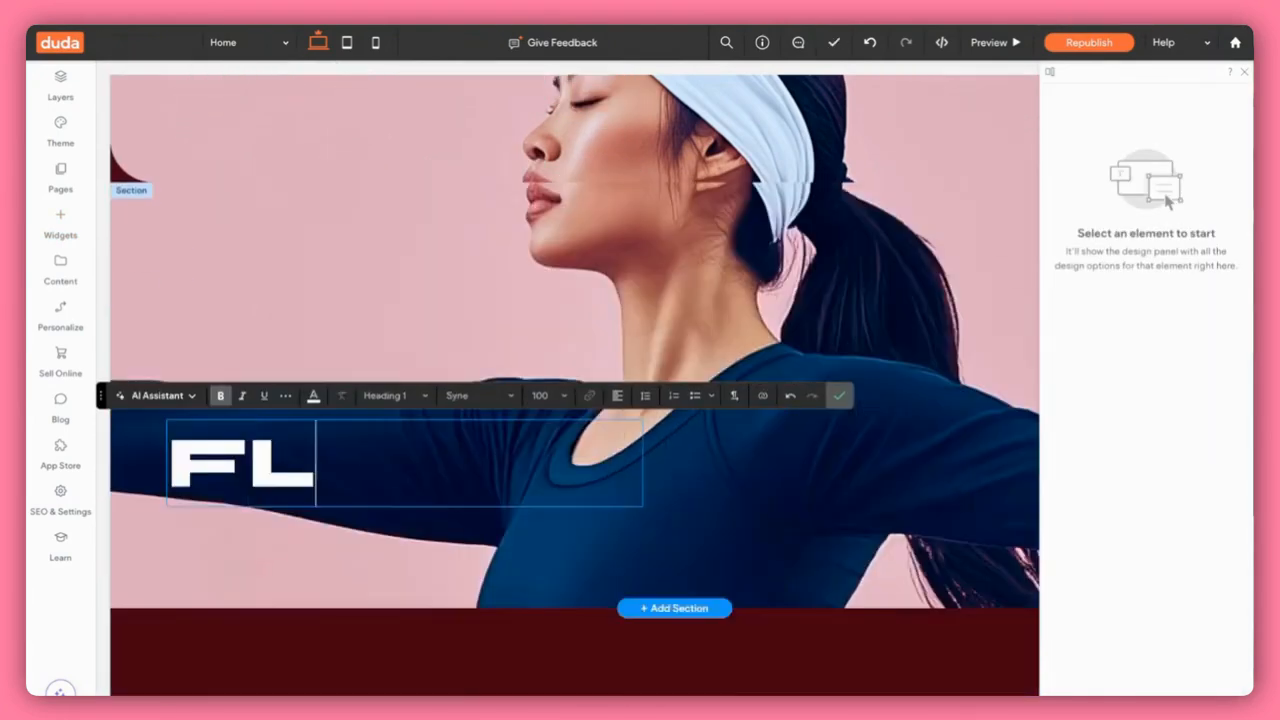
pyautogui.write('OW STUDIO')
pyautogui.click(839, 395)
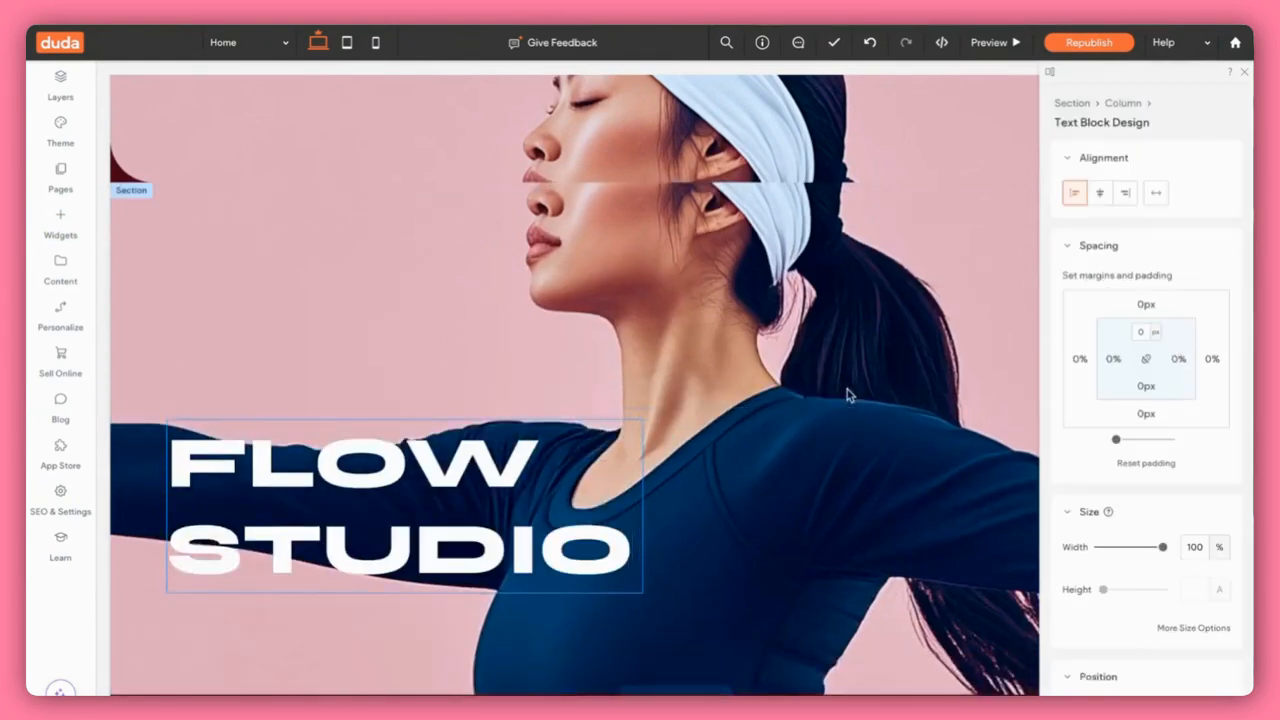
# Resize the FLOW STUDIO heading column to about 53.3% of the section's width.
pyautogui.click(631, 482)
pyautogui.scroll(-1, 623, 482)
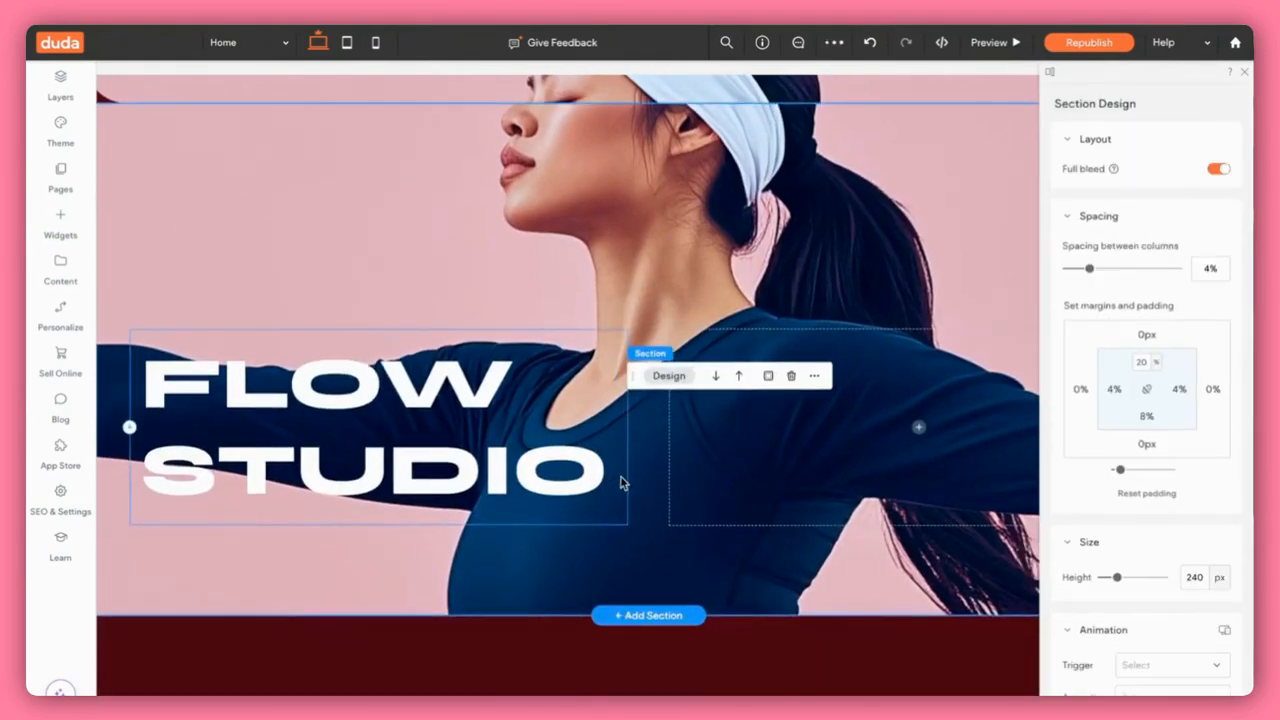
pyautogui.click(623, 481)
pyautogui.moveTo(629, 428); pyautogui.dragTo(749, 424)
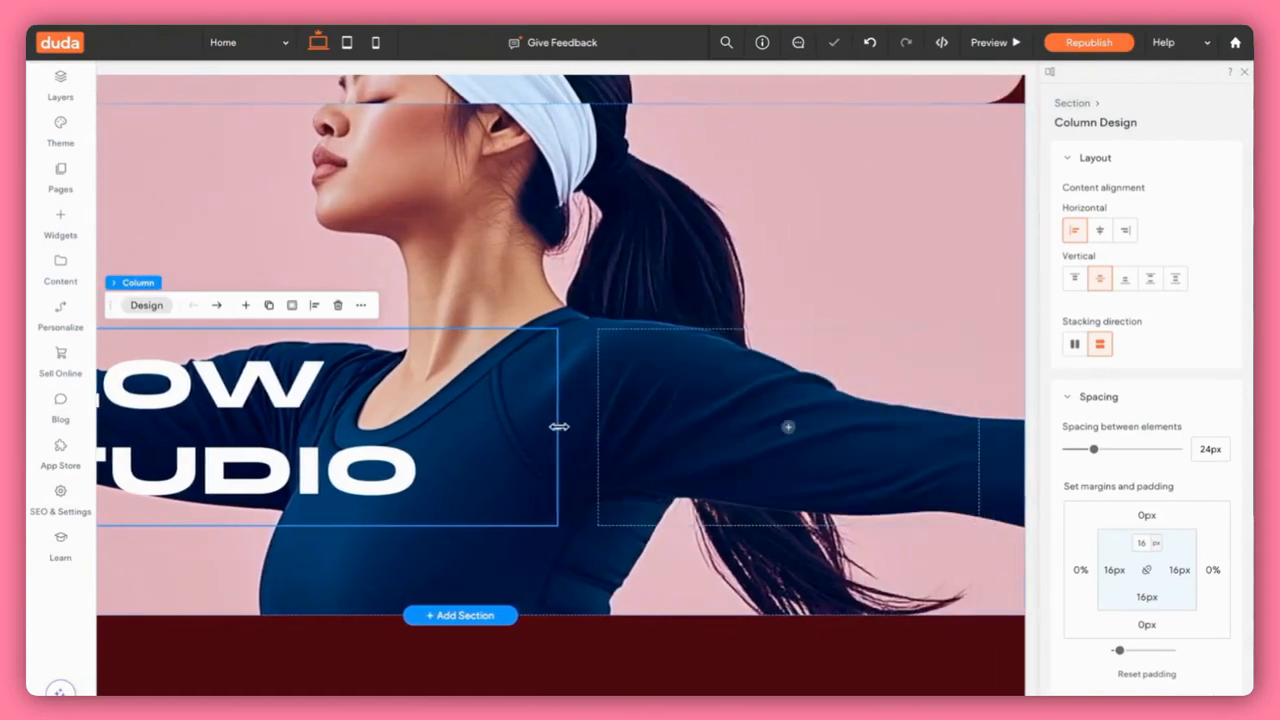
pyautogui.moveTo(559, 427); pyautogui.dragTo(498, 427)
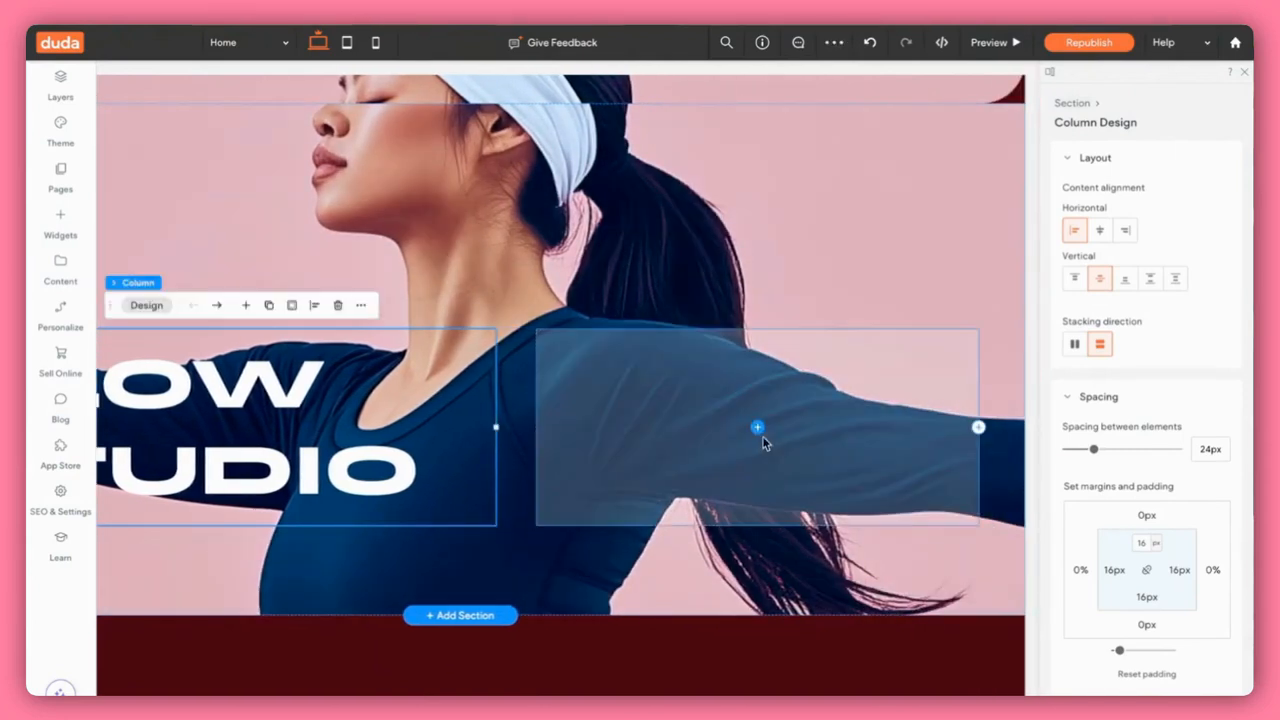
# Set the second column to stack its content horizontally and add a button widget to it.
pyautogui.click(769, 444)
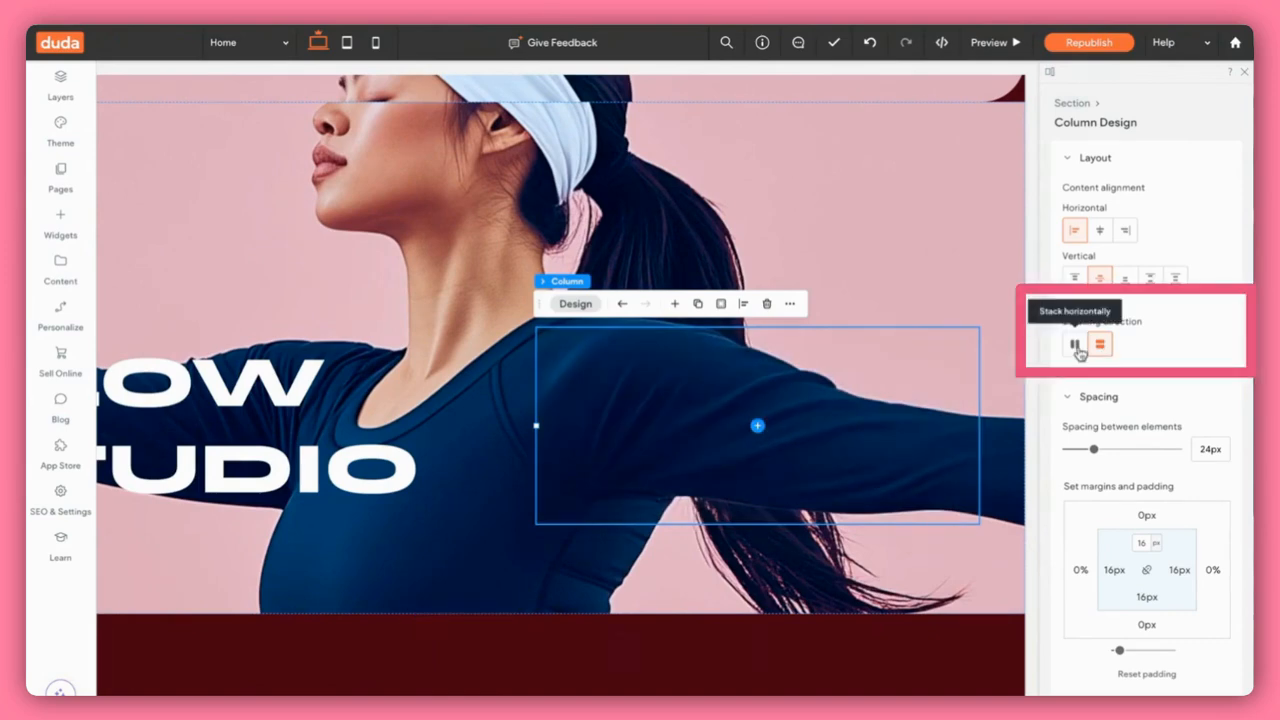
pyautogui.click(1076, 345)
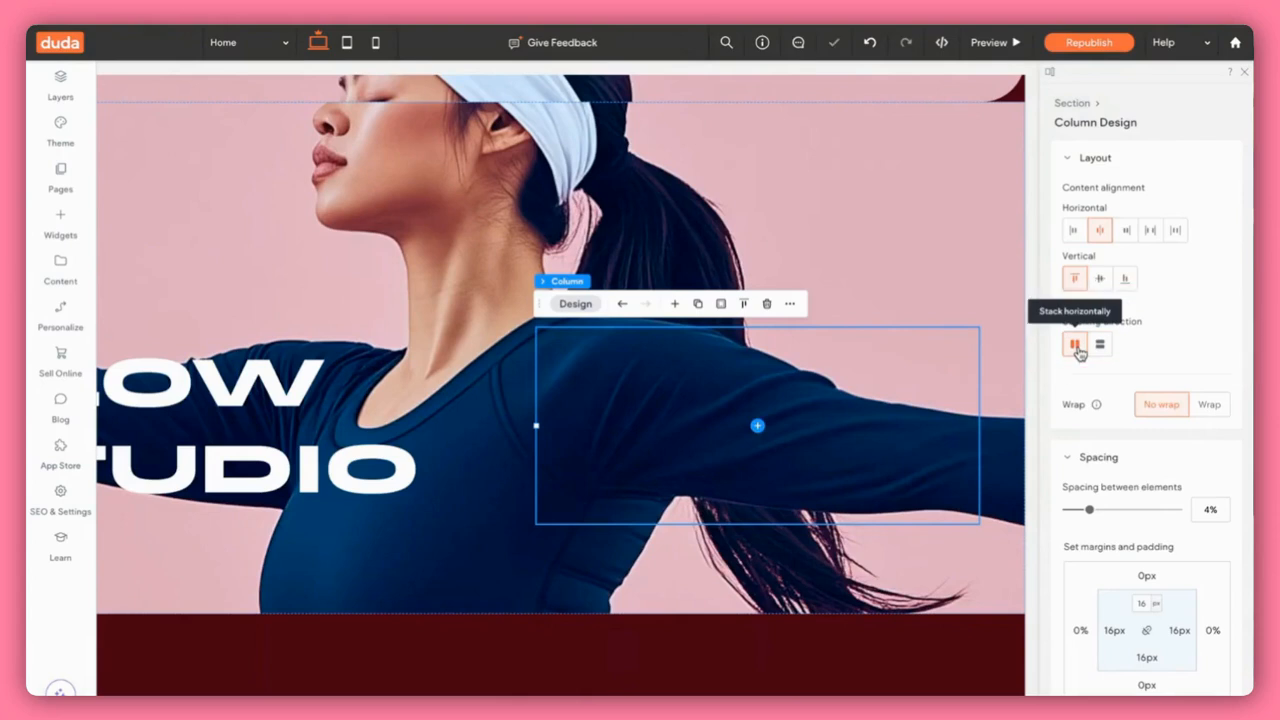
pyautogui.click(757, 427)
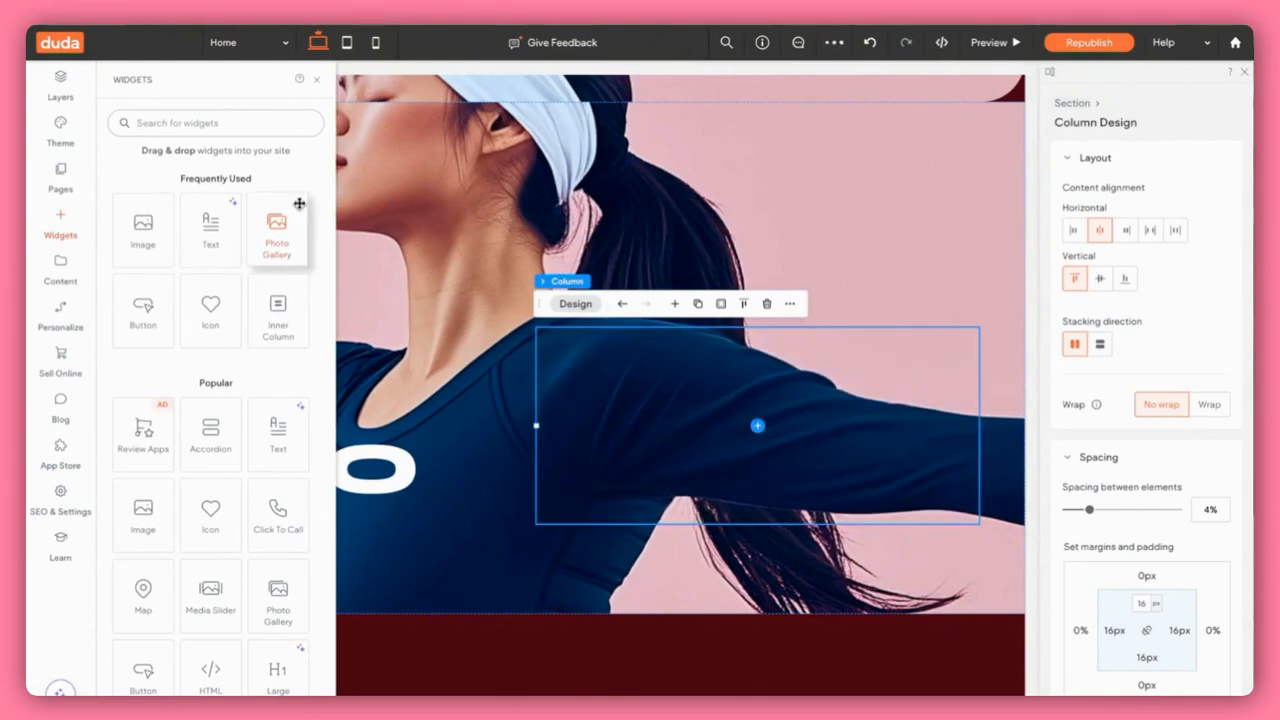
pyautogui.write('button')
pyautogui.click(156, 229)
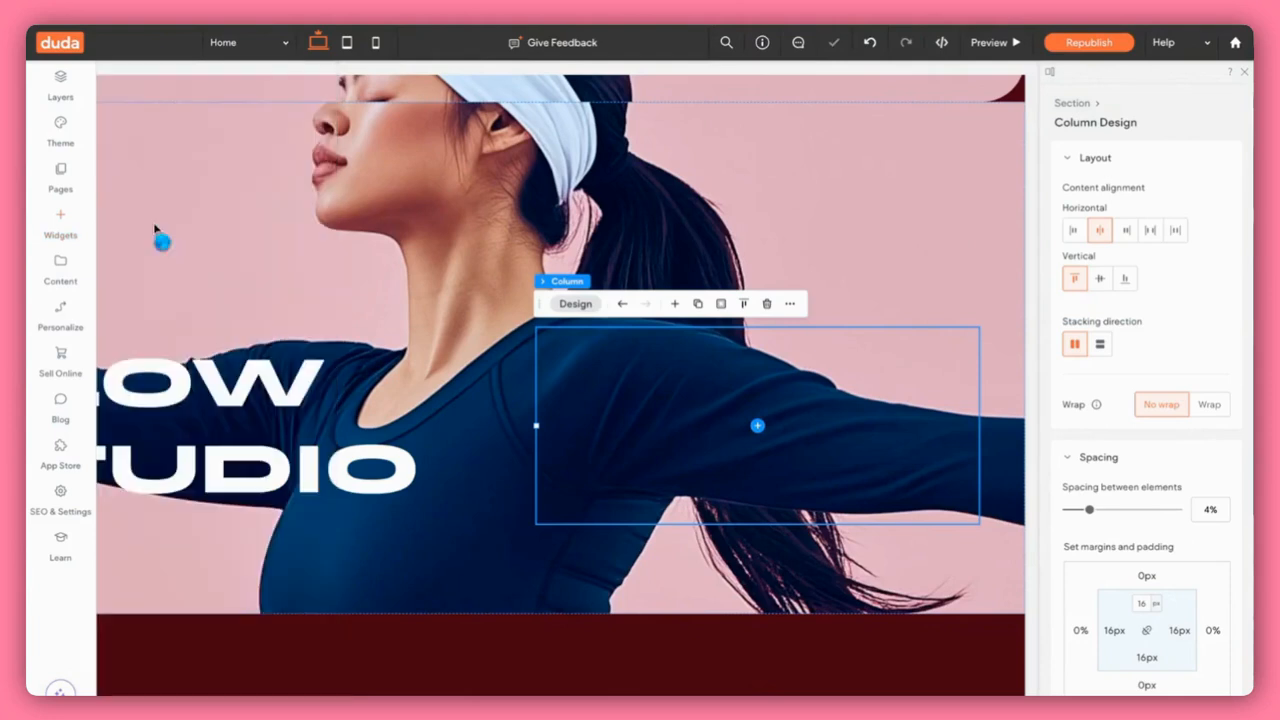
pyautogui.moveTo(860, 368); pyautogui.dragTo(857, 384)
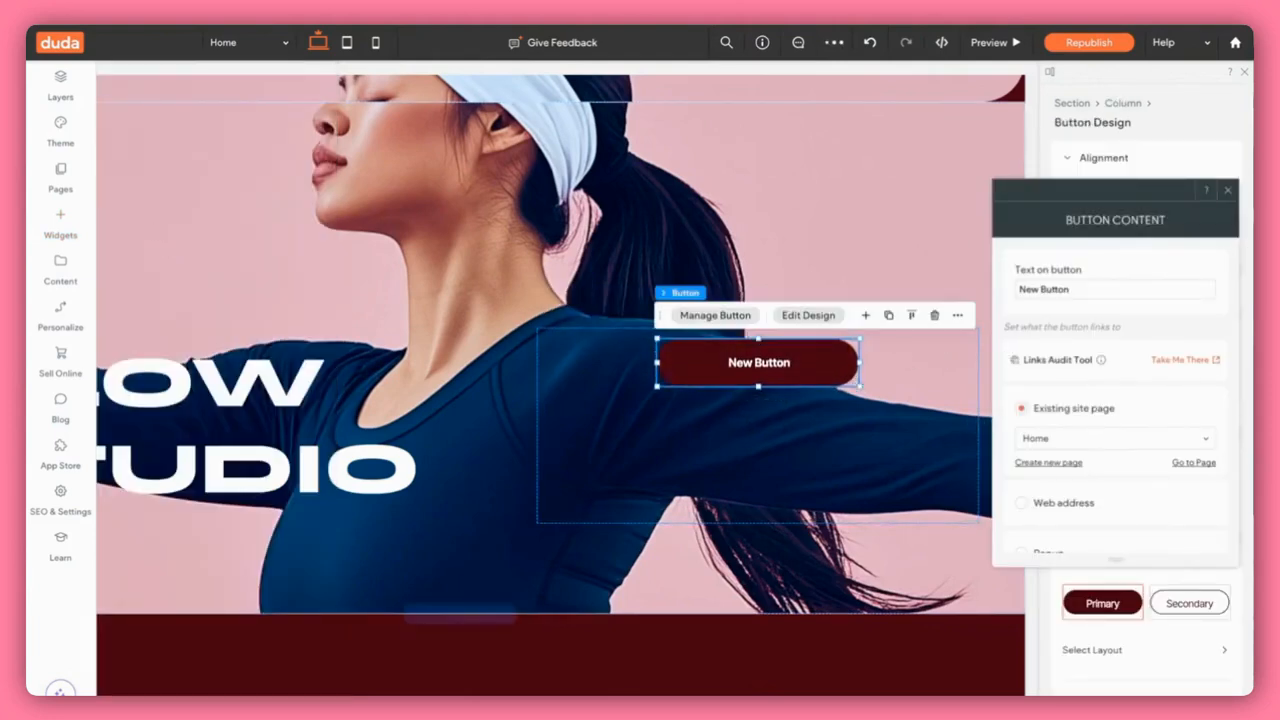
pyautogui.click(1228, 190)
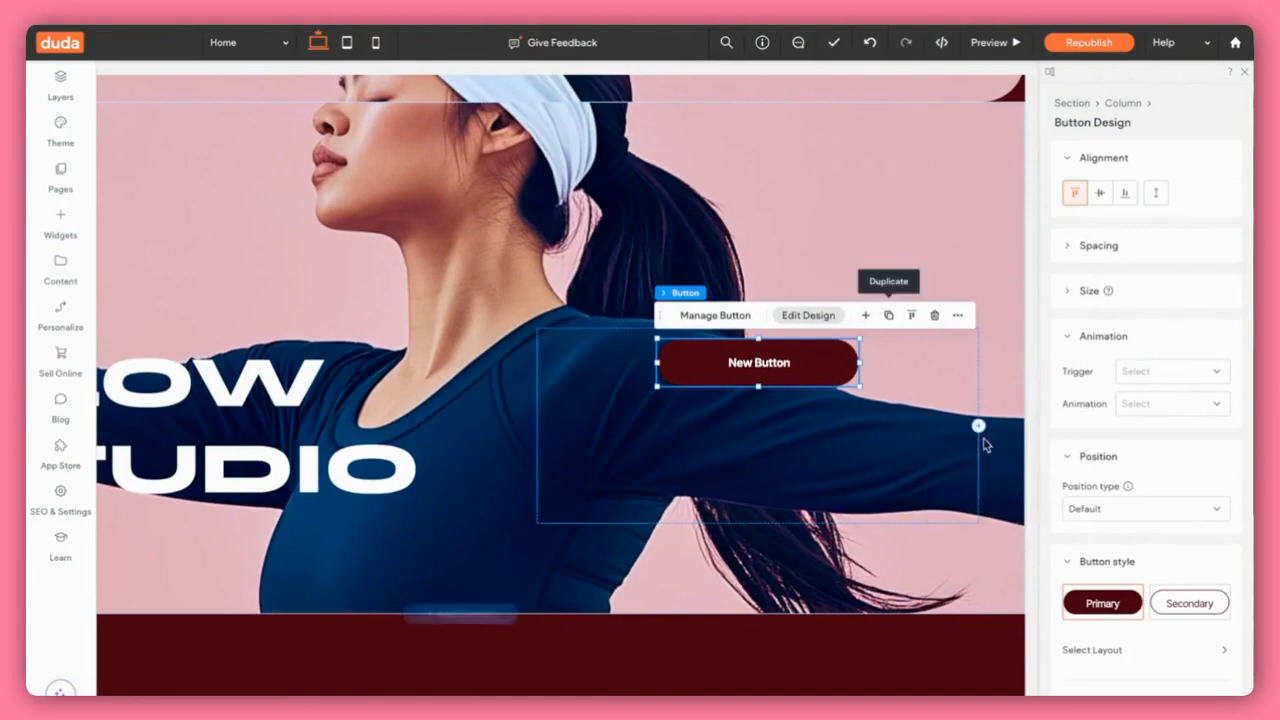
# Change the new button's text to "Book a Class".
pyautogui.scroll(1, 907, 344)
pyautogui.click(715, 362)
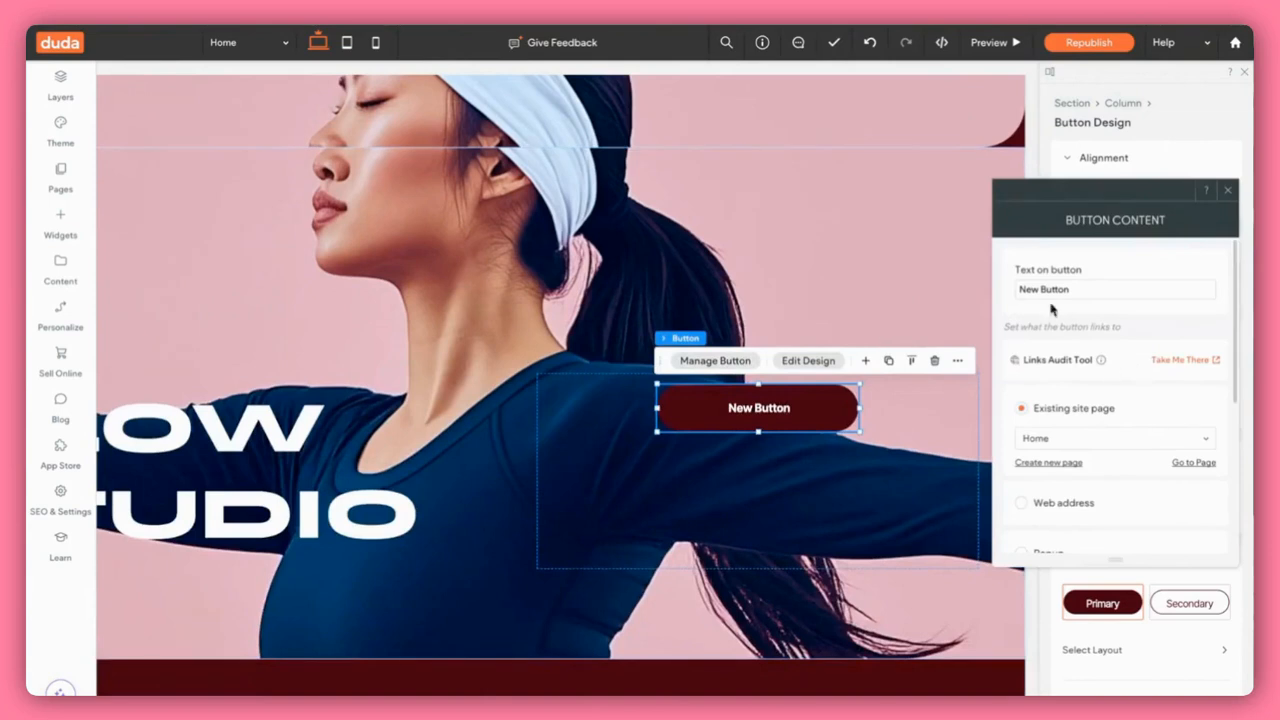
pyautogui.write('Book a Class')
pyautogui.click(1228, 190)
# Give the Book a Class button a white background and dark maroon text.
pyautogui.scroll(-2, 1150, 400)
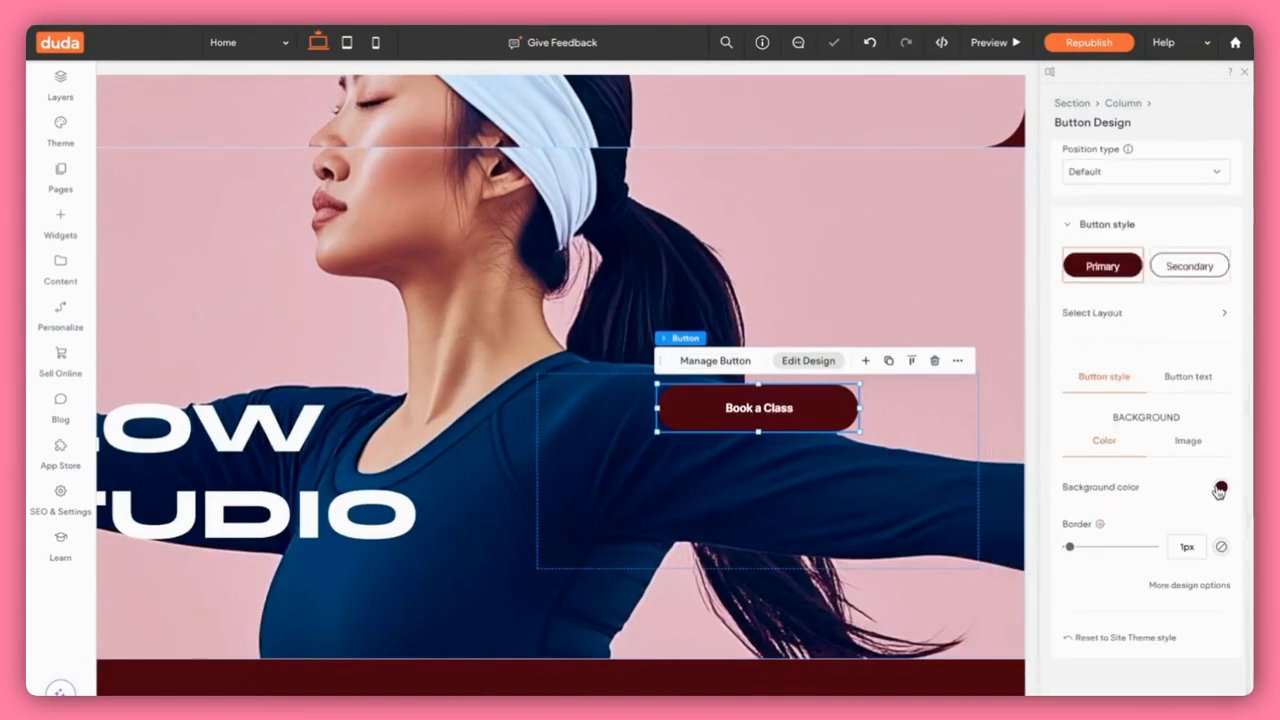
pyautogui.click(1219, 492)
pyautogui.click(1039, 157)
pyautogui.click(1201, 60)
pyautogui.scroll(-3, 1171, 374)
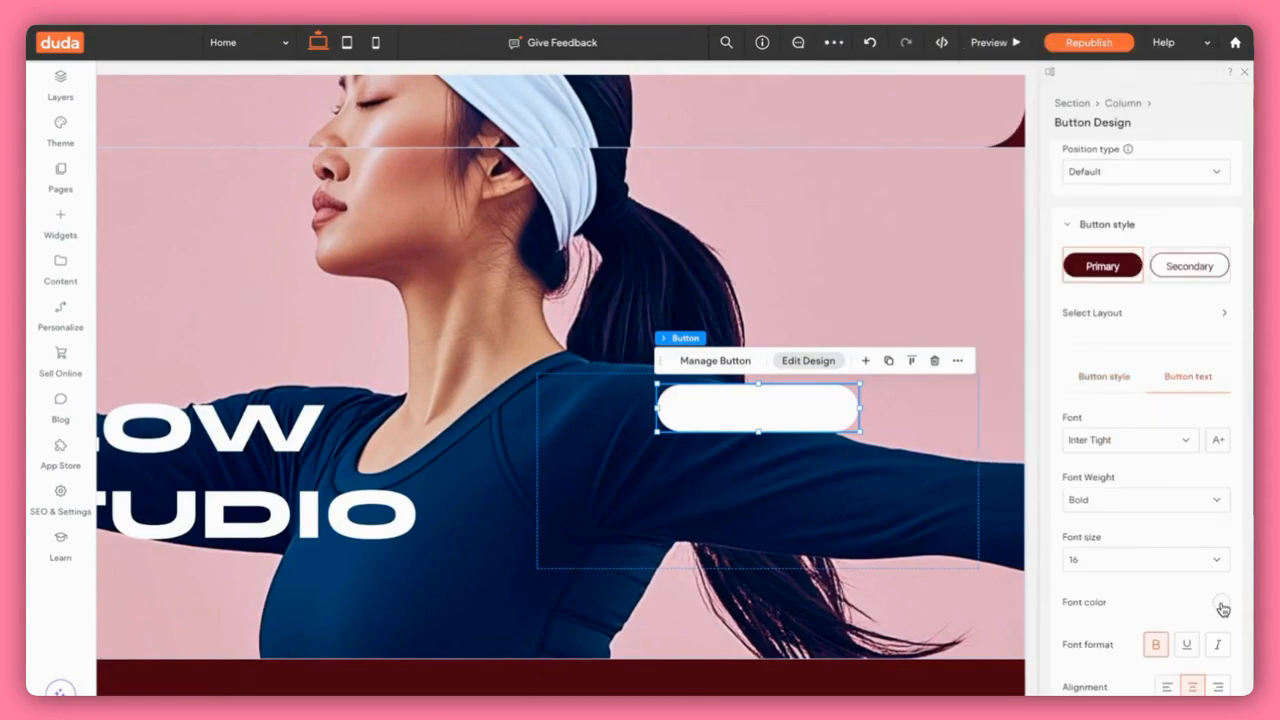
pyautogui.click(1220, 605)
pyautogui.click(1013, 272)
pyautogui.click(1200, 176)
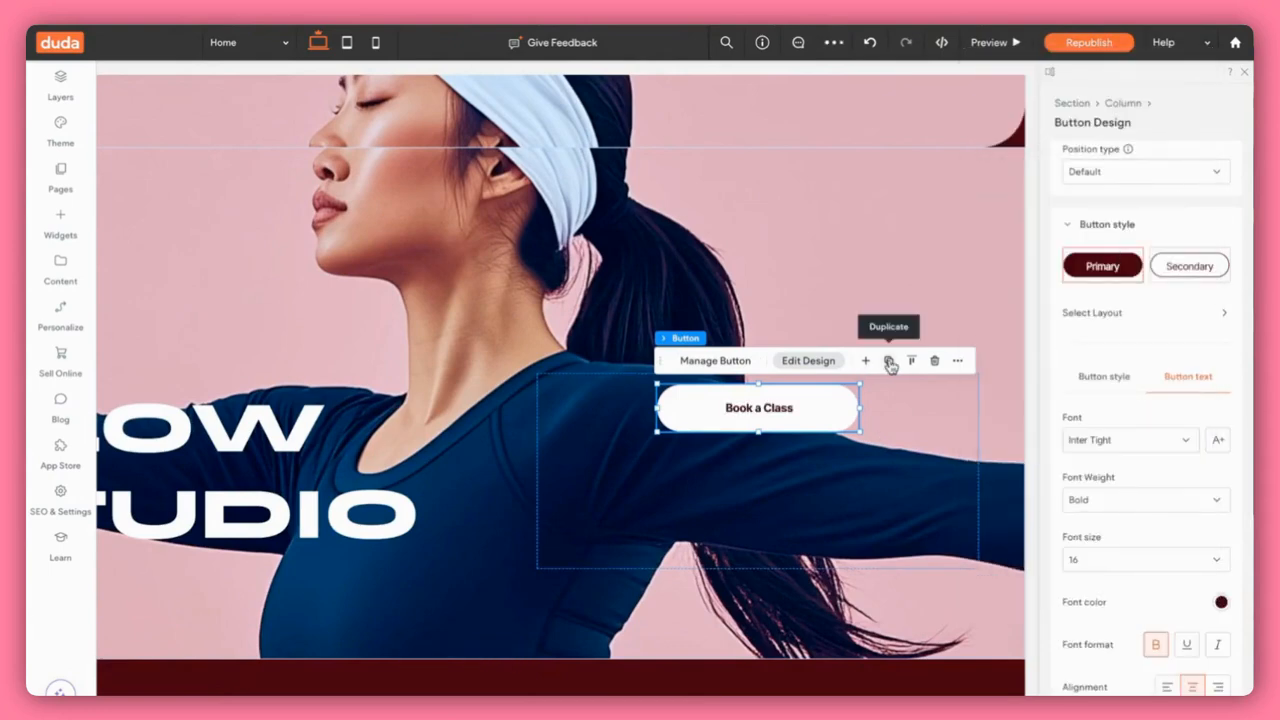
# Duplicate the Book a Class button and change the copy's text to "Explore".
pyautogui.click(889, 366)
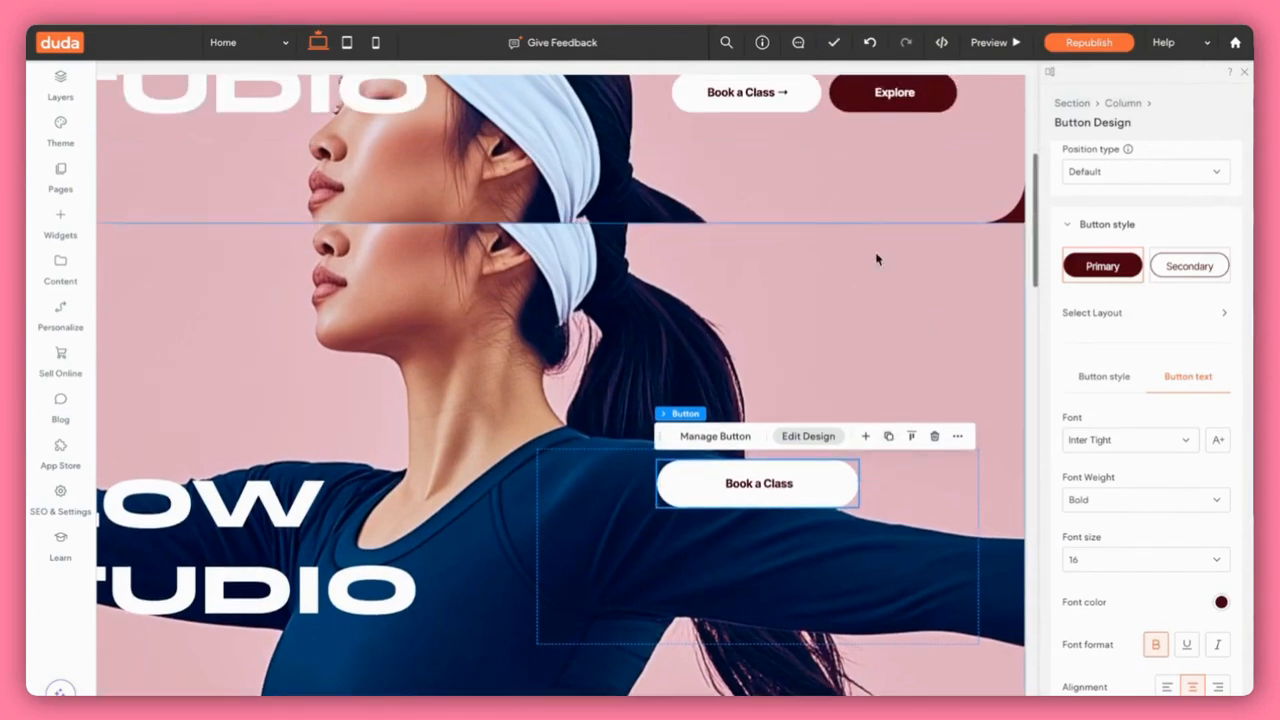
pyautogui.click(889, 437)
pyautogui.click(866, 481)
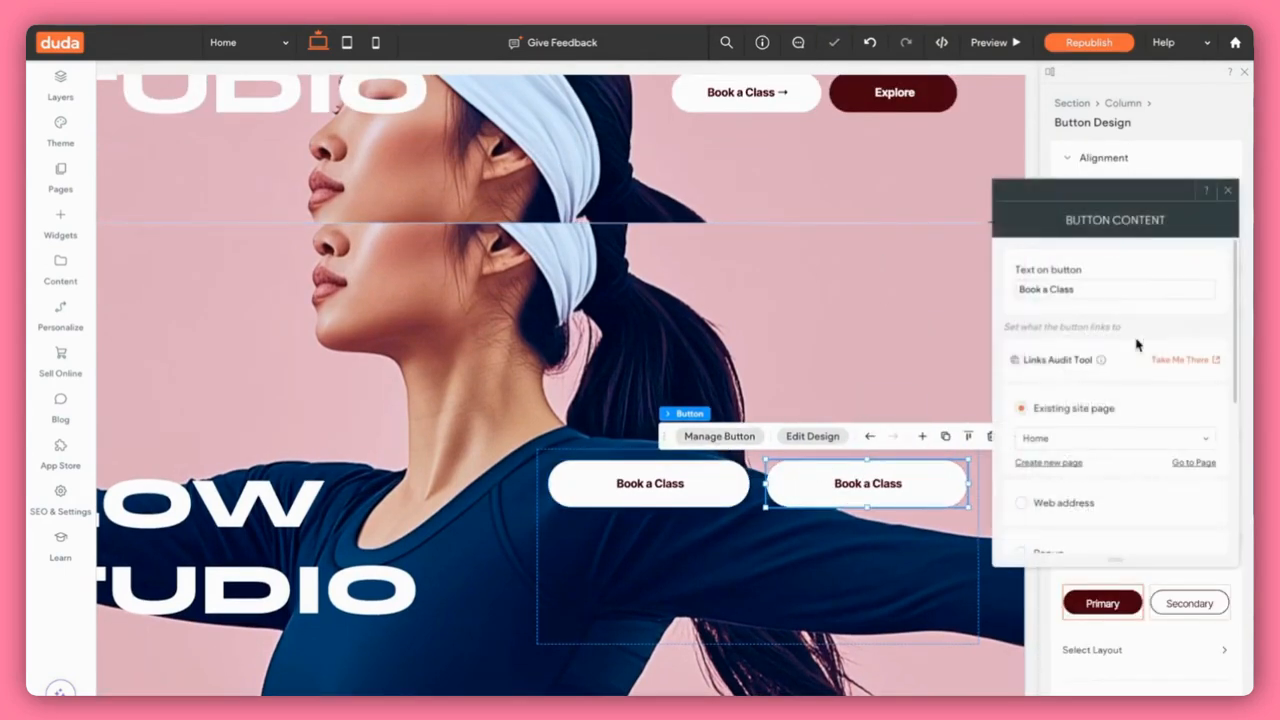
pyautogui.write('Explore')
pyautogui.click(1228, 190)
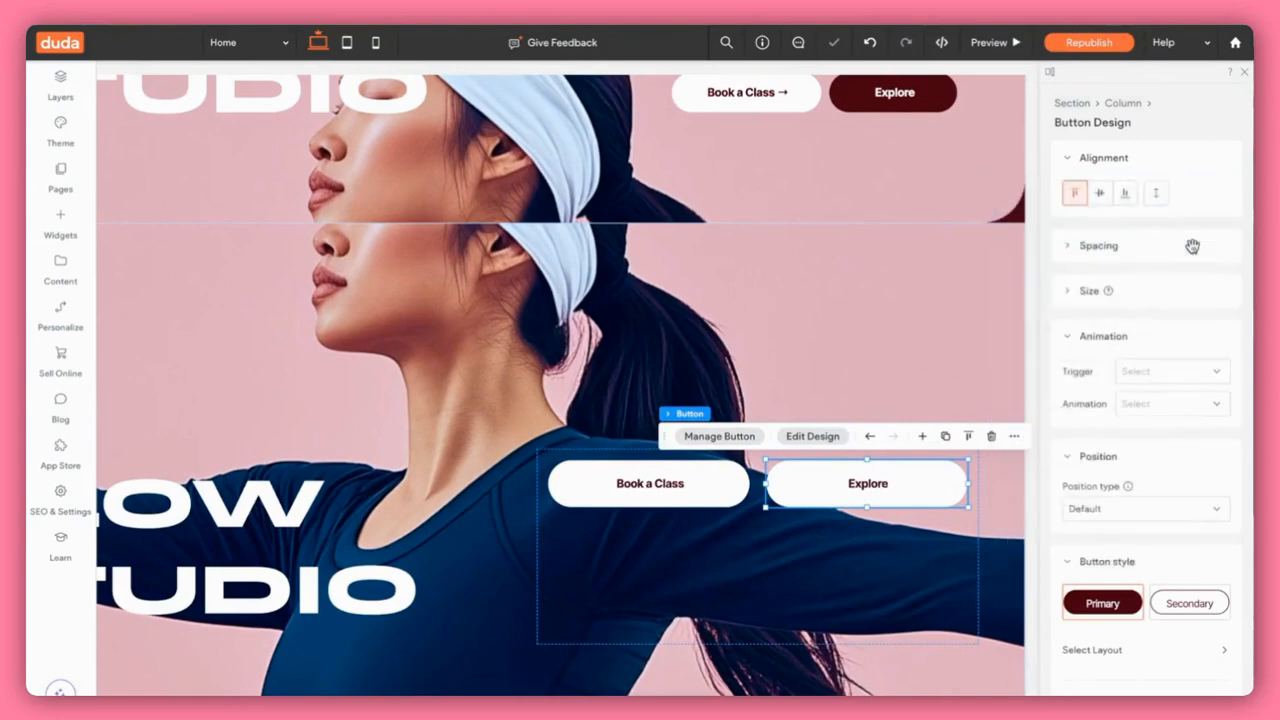
# Apply the Primary button style with its dark maroon background to the Explore button.
pyautogui.scroll(-3, 1107, 446)
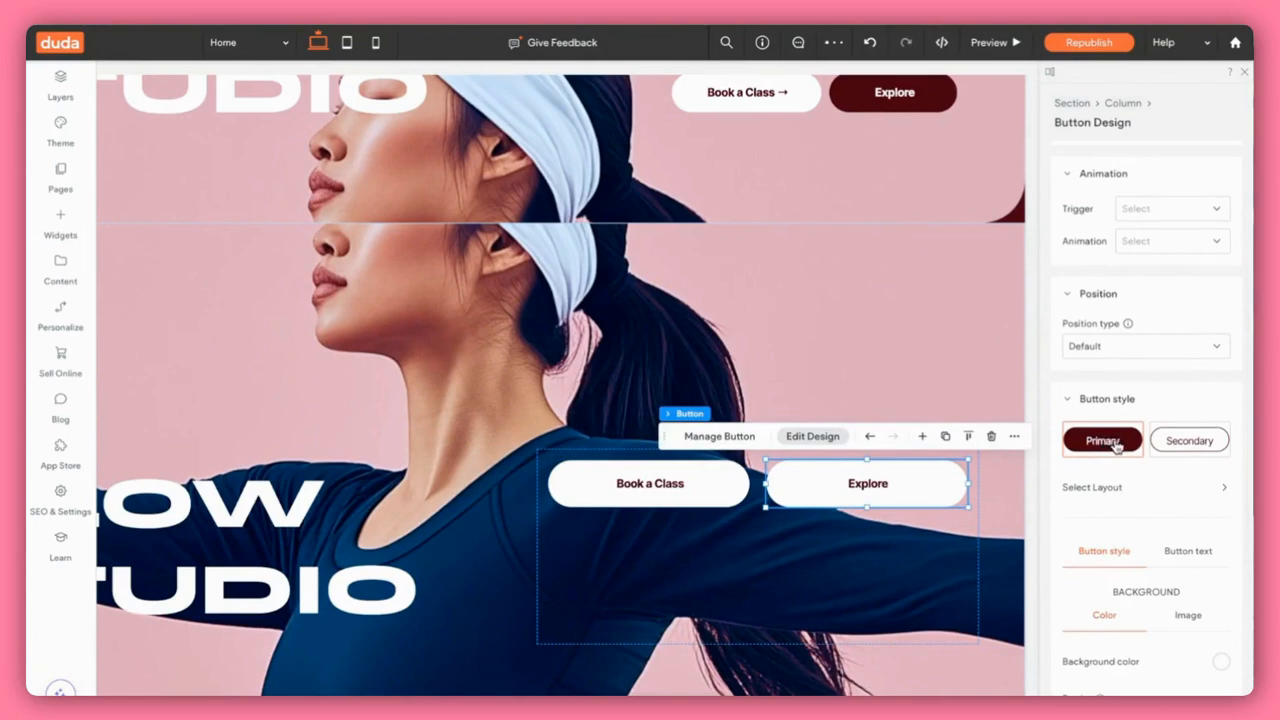
pyautogui.click(1115, 445)
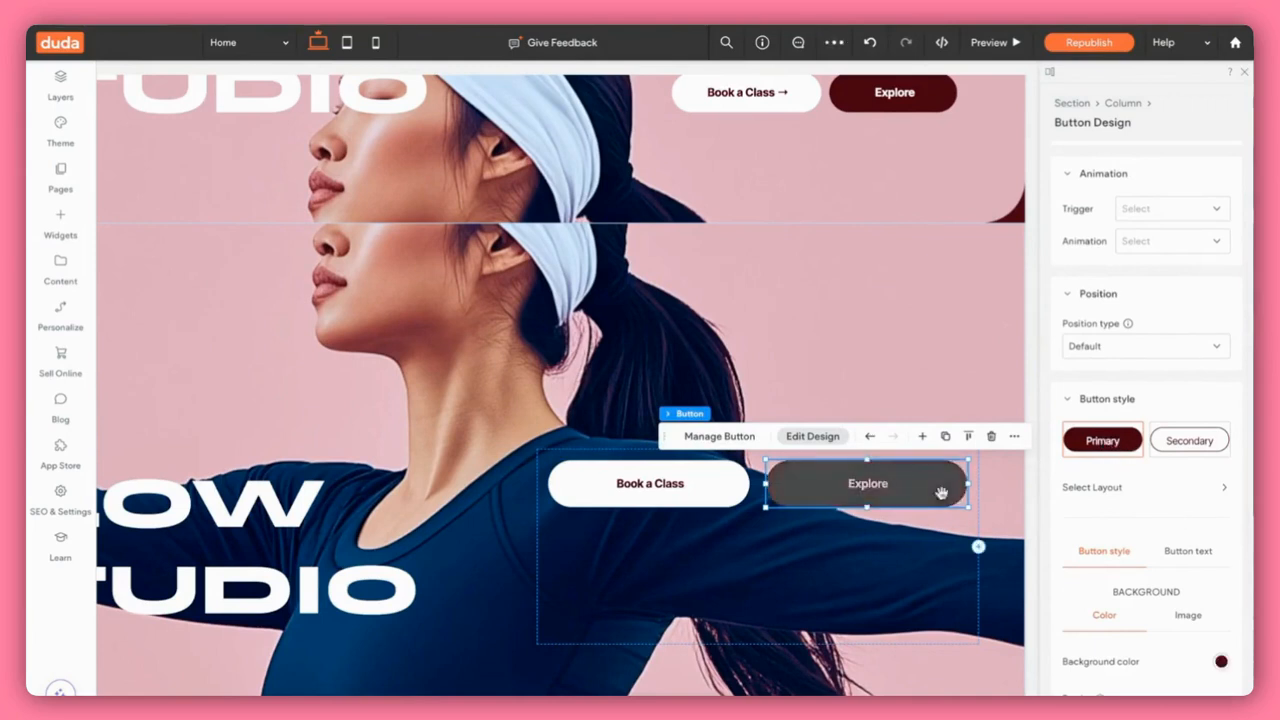
pyautogui.click(971, 543)
# Align the content of the heading and button columns to the bottom, and align the button column horizontally to the right.
pyautogui.scroll(-1, 943, 500)
pyautogui.scroll(-1, 930, 490)
pyautogui.click(555, 314)
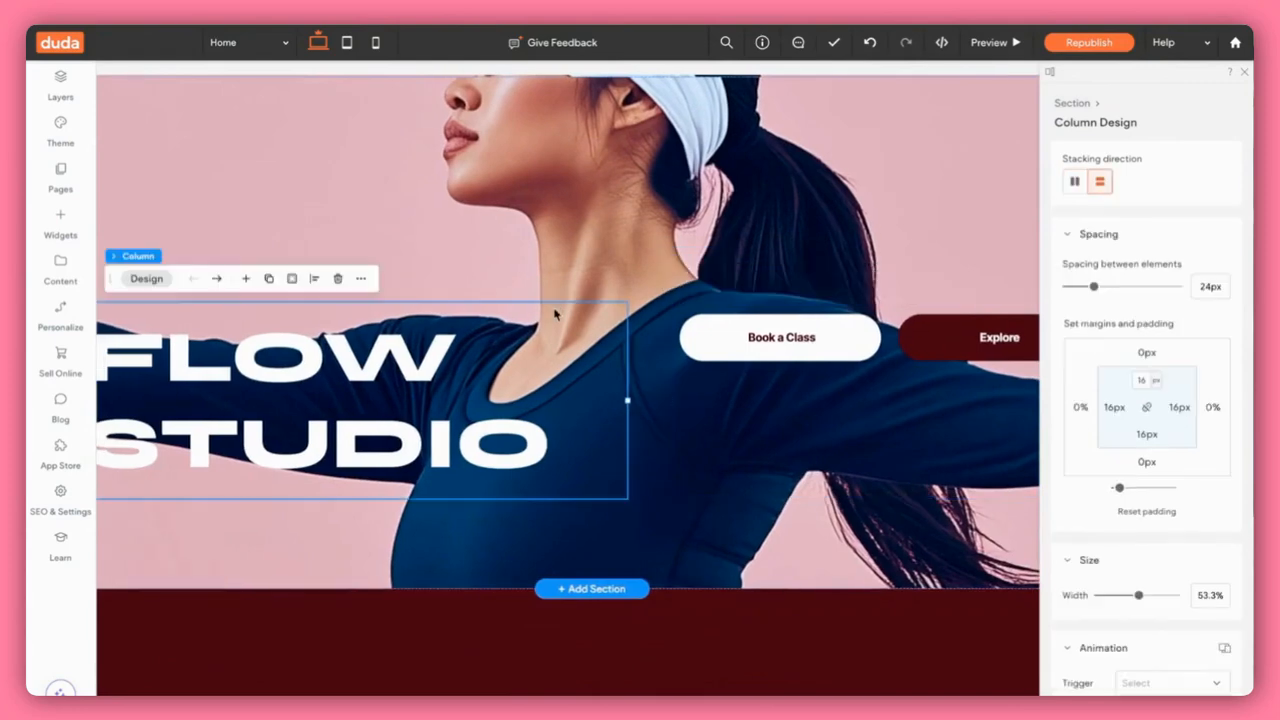
pyautogui.scroll(3, 1088, 405)
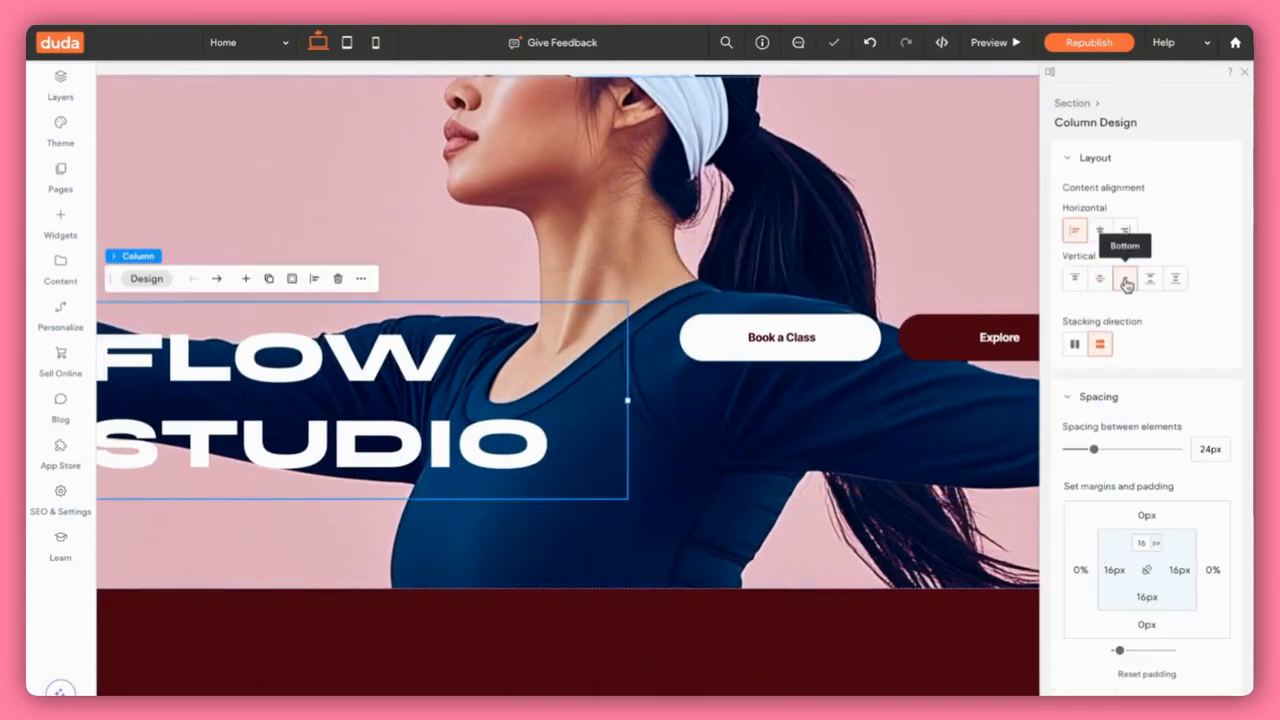
pyautogui.click(730, 459)
pyautogui.click(1124, 280)
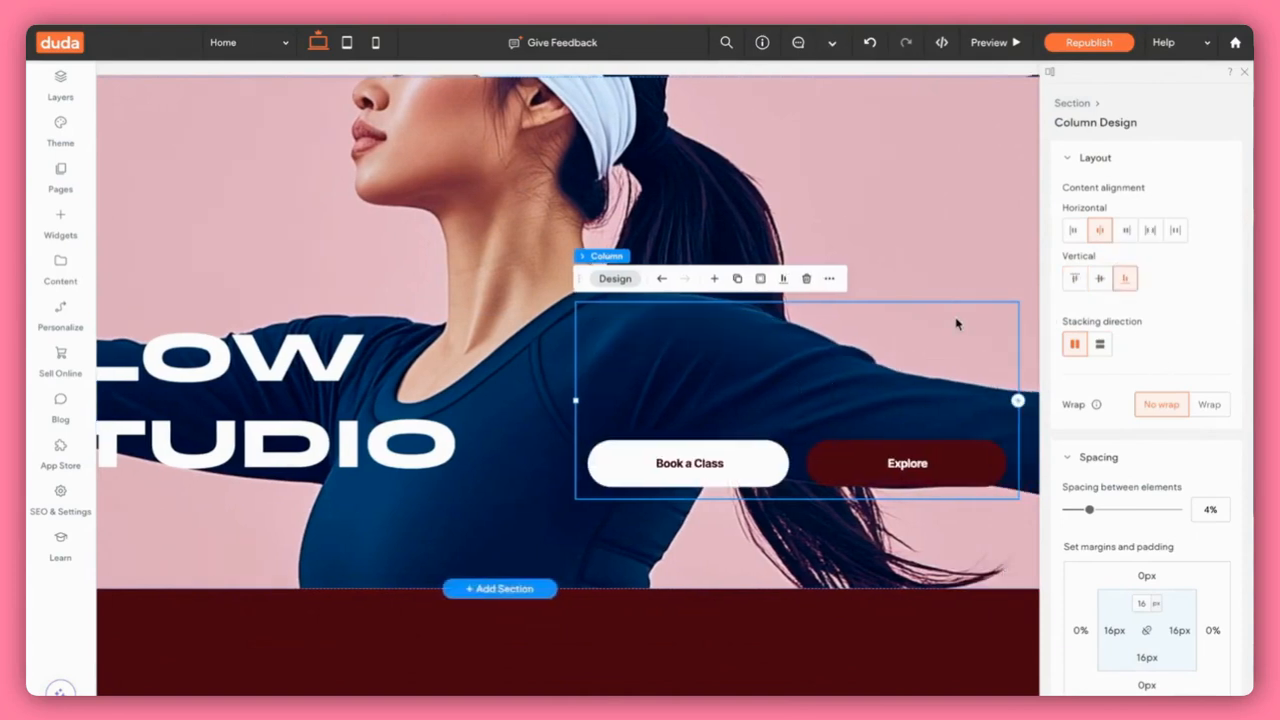
pyautogui.click(1126, 231)
pyautogui.click(491, 315)
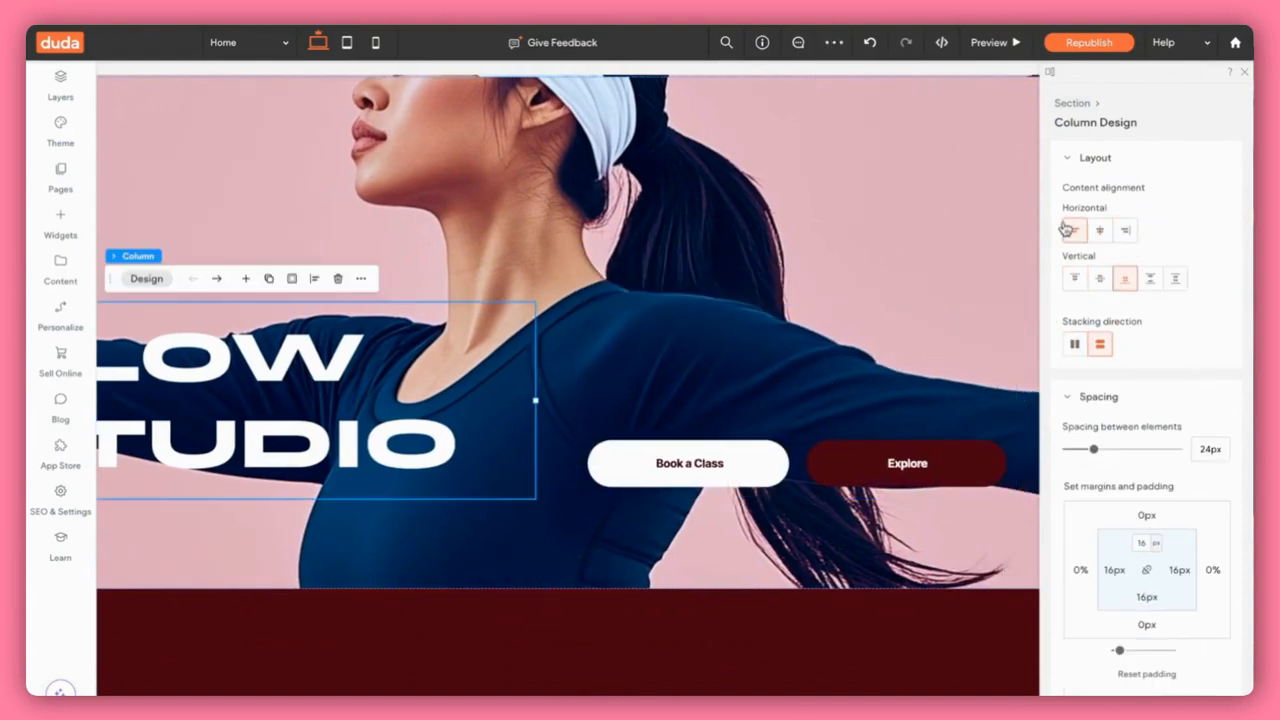
# Set the hero section's background image position type to Parallax.
pyautogui.click(698, 230)
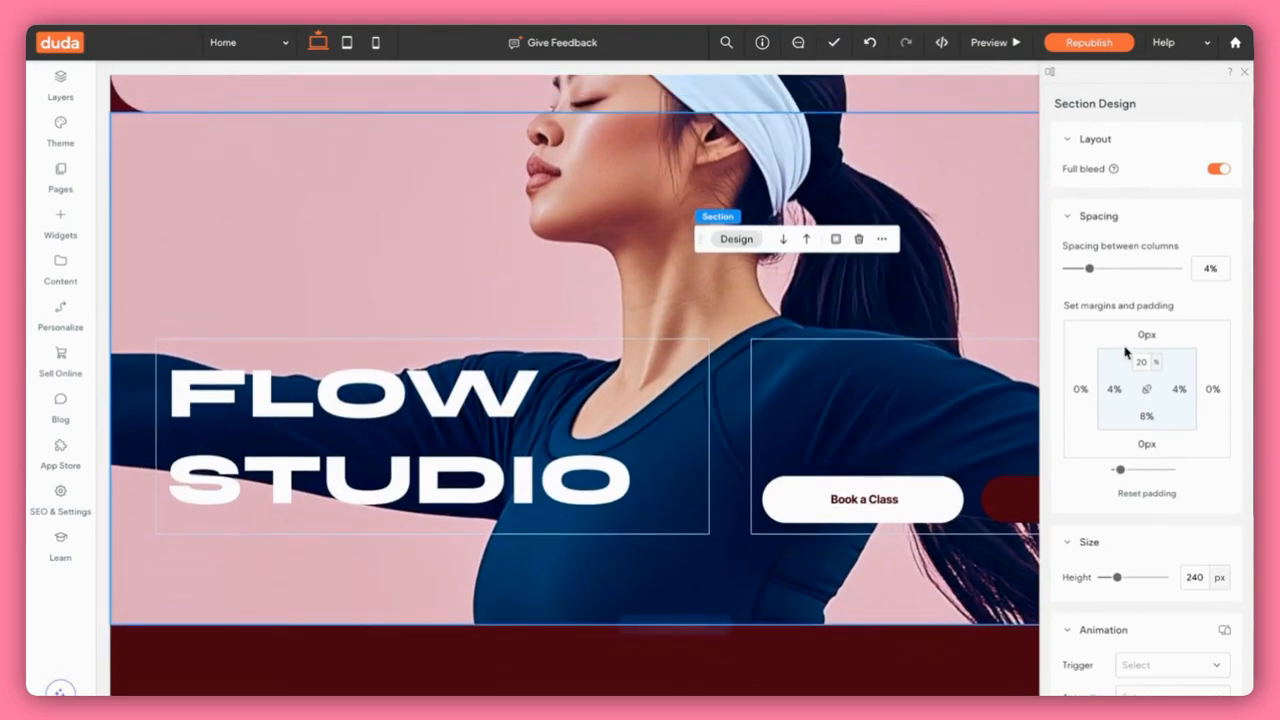
pyautogui.scroll(-4, 1190, 404)
pyautogui.scroll(-5, 1190, 404)
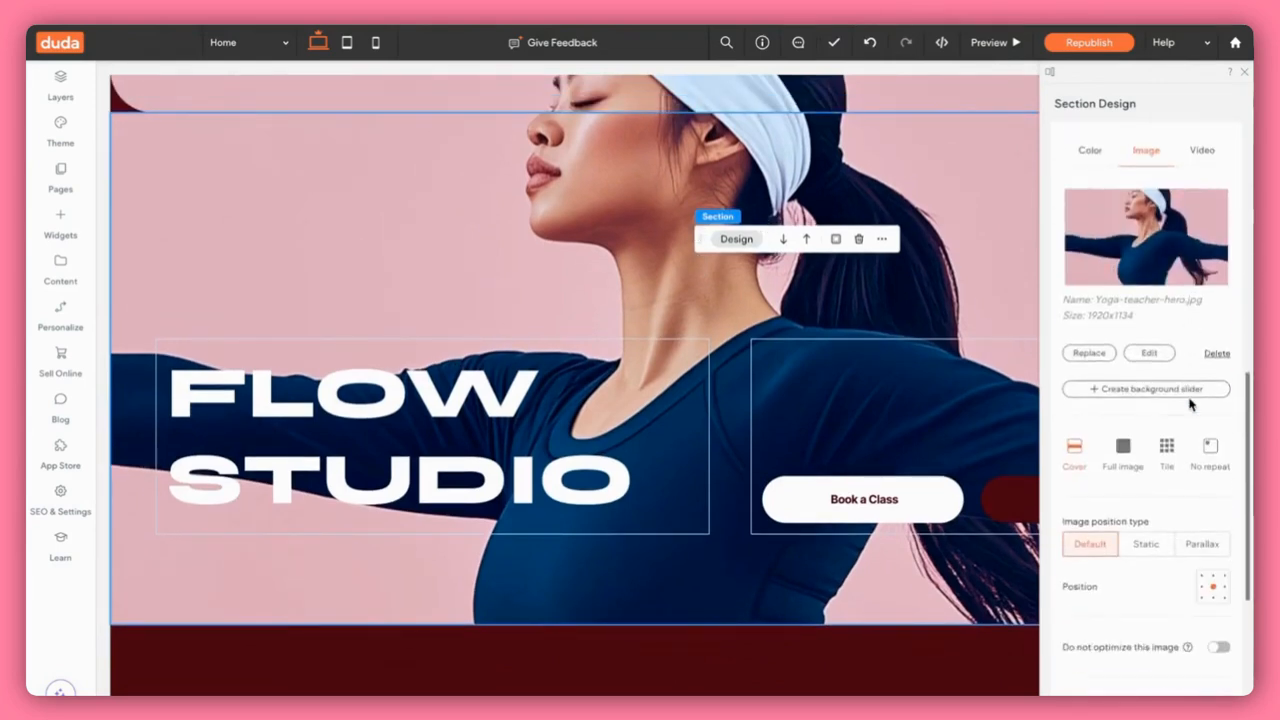
pyautogui.scroll(-2, 1120, 470)
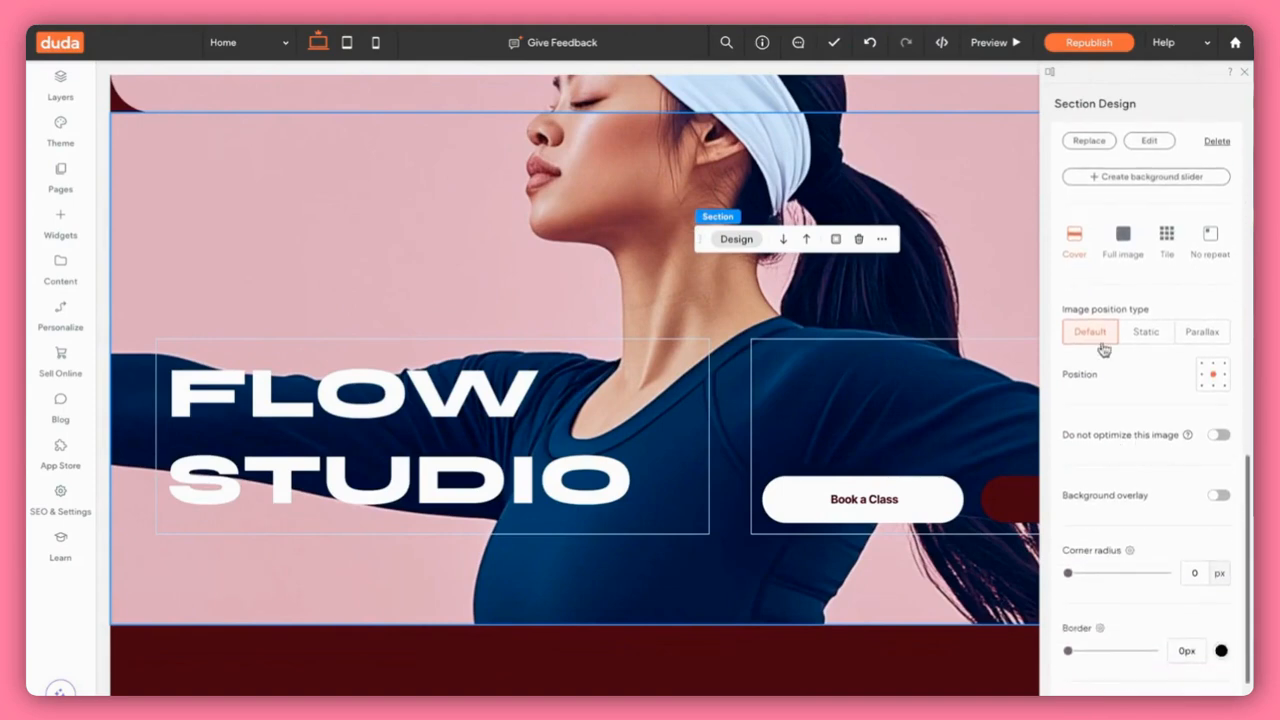
pyautogui.click(1203, 333)
pyautogui.scroll(-1, 883, 410)
pyautogui.scroll(-1, 883, 410)
pyautogui.scroll(4, 886, 417)
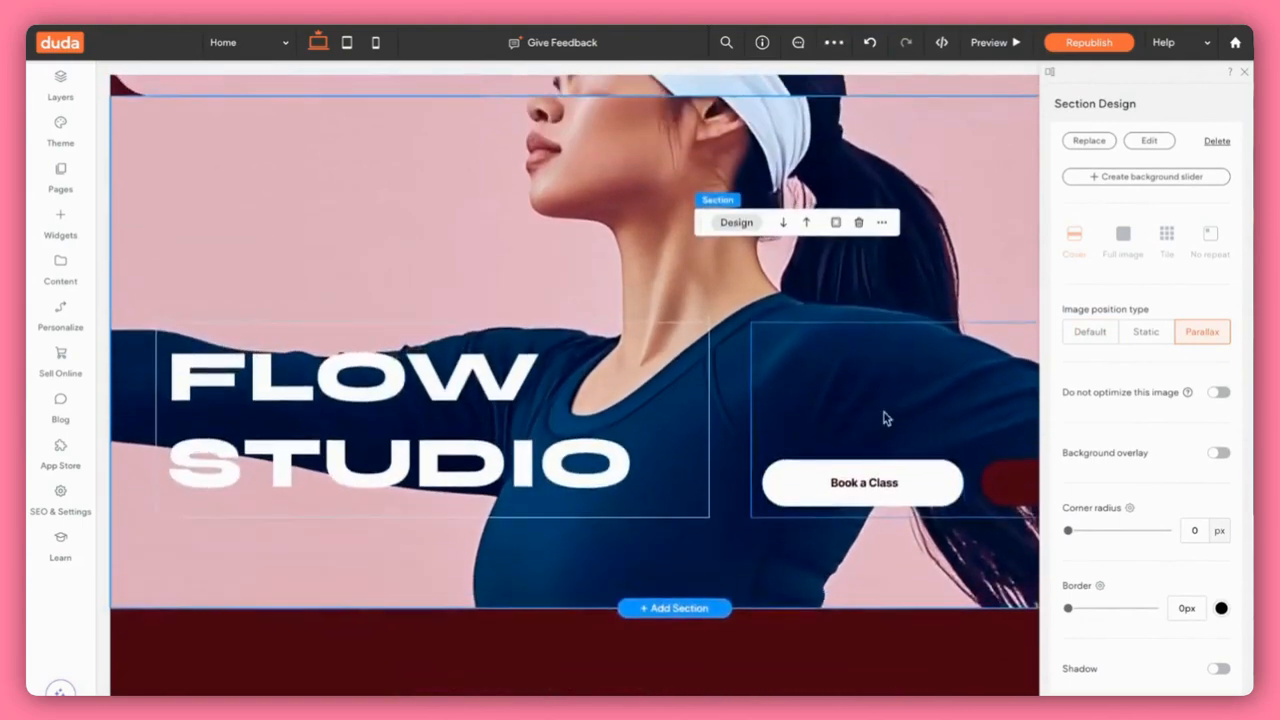
# Move the new hero section one place down the page.
pyautogui.scroll(-1, 886, 418)
pyautogui.scroll(-1, 886, 418)
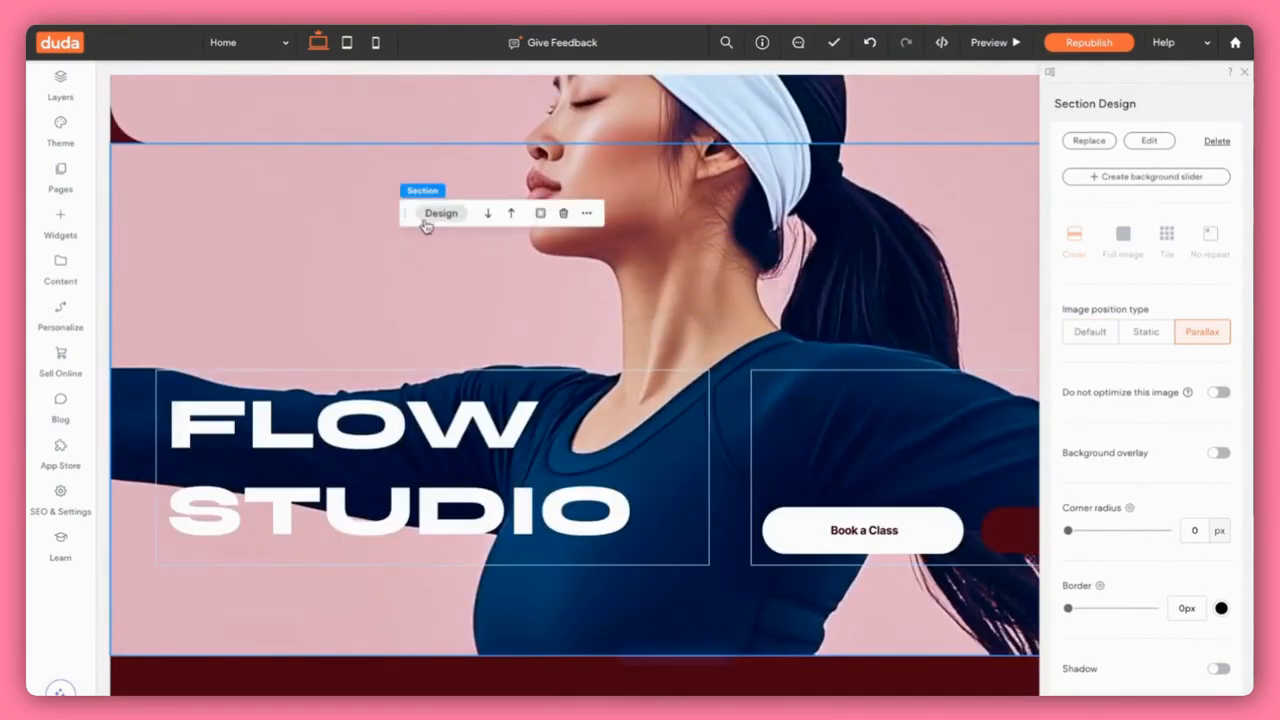
pyautogui.click(489, 214)
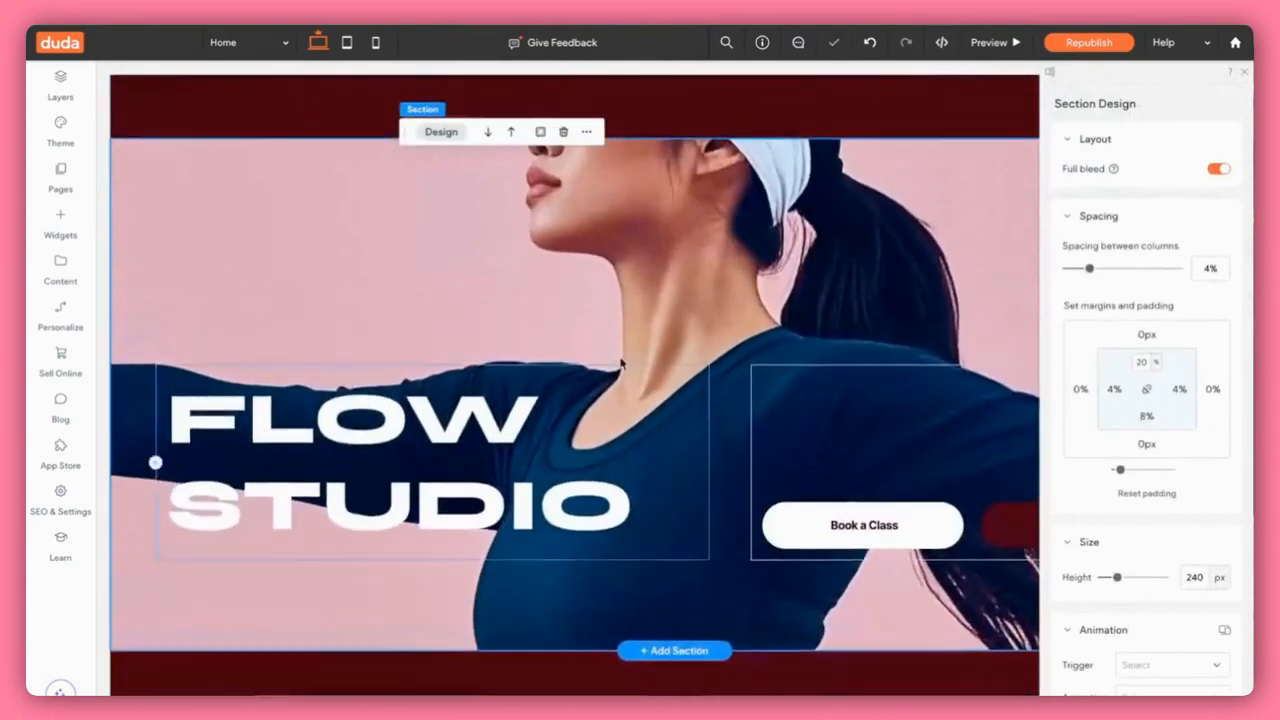
# Set the hero section's bottom right corner radius to 60 px.
pyautogui.click(738, 214)
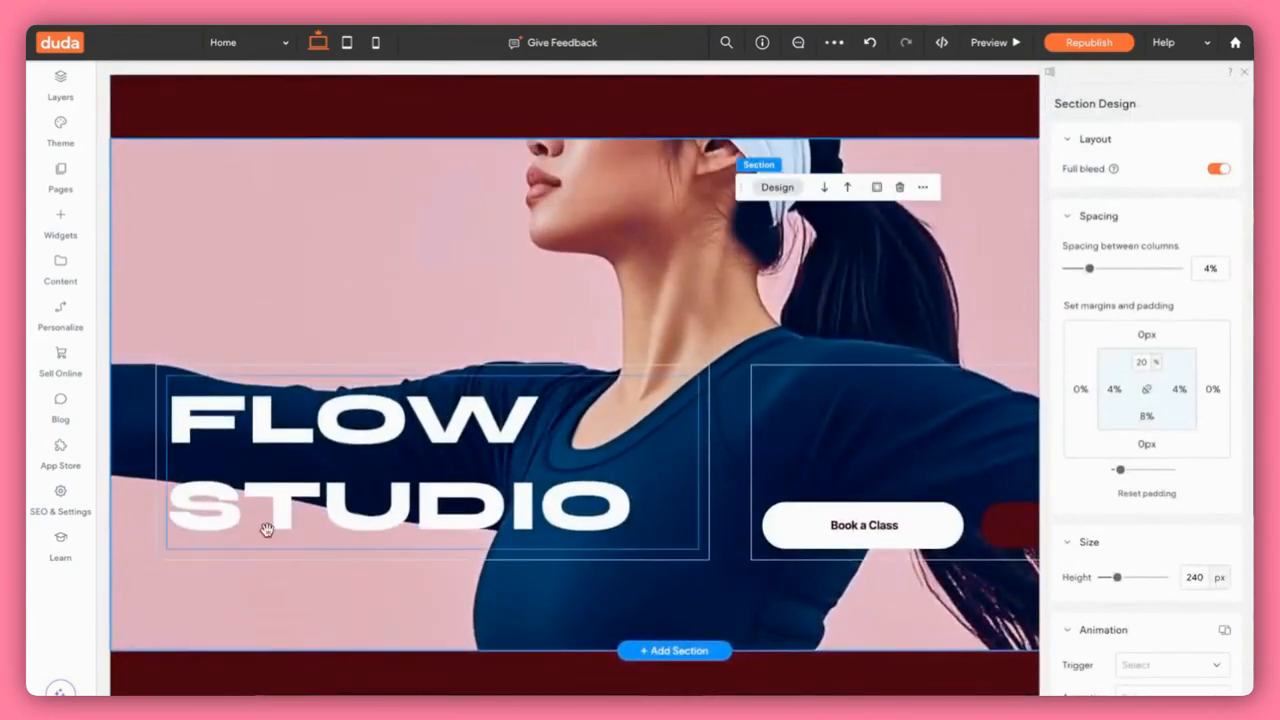
pyautogui.scroll(-10, 1108, 528)
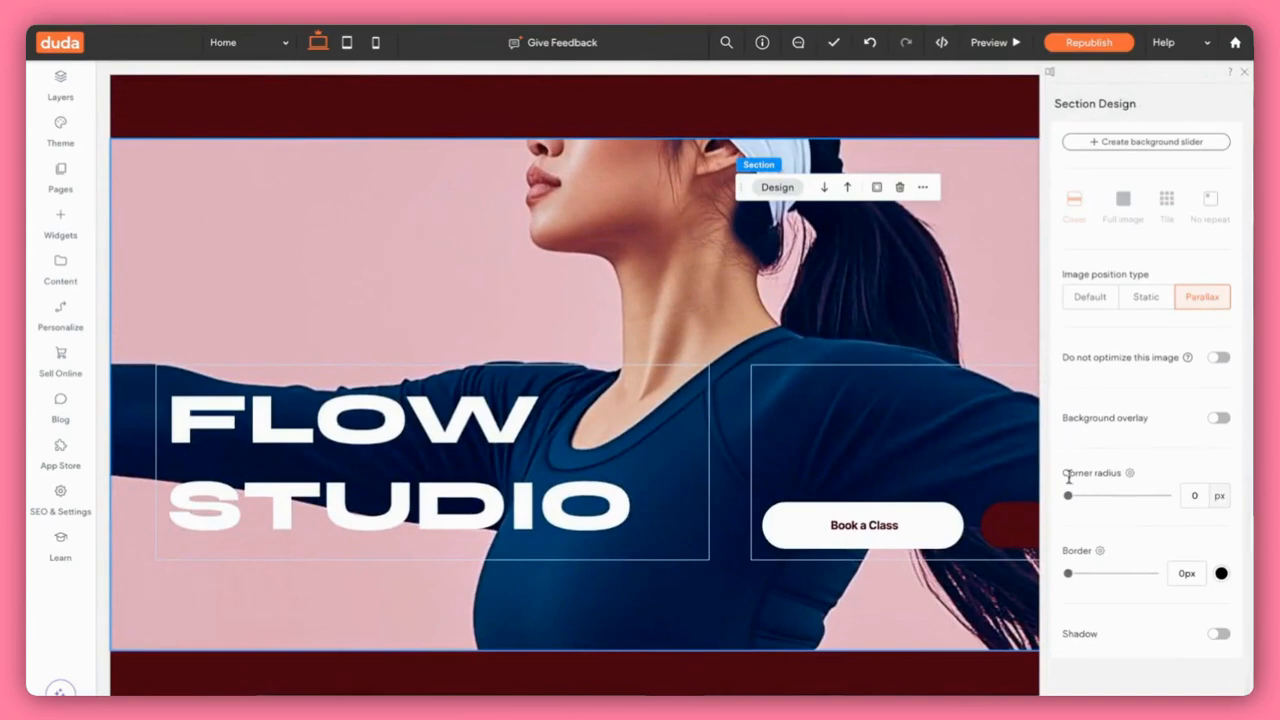
pyautogui.moveTo(1060, 473); pyautogui.dragTo(1123, 474)
pyautogui.click(1130, 473)
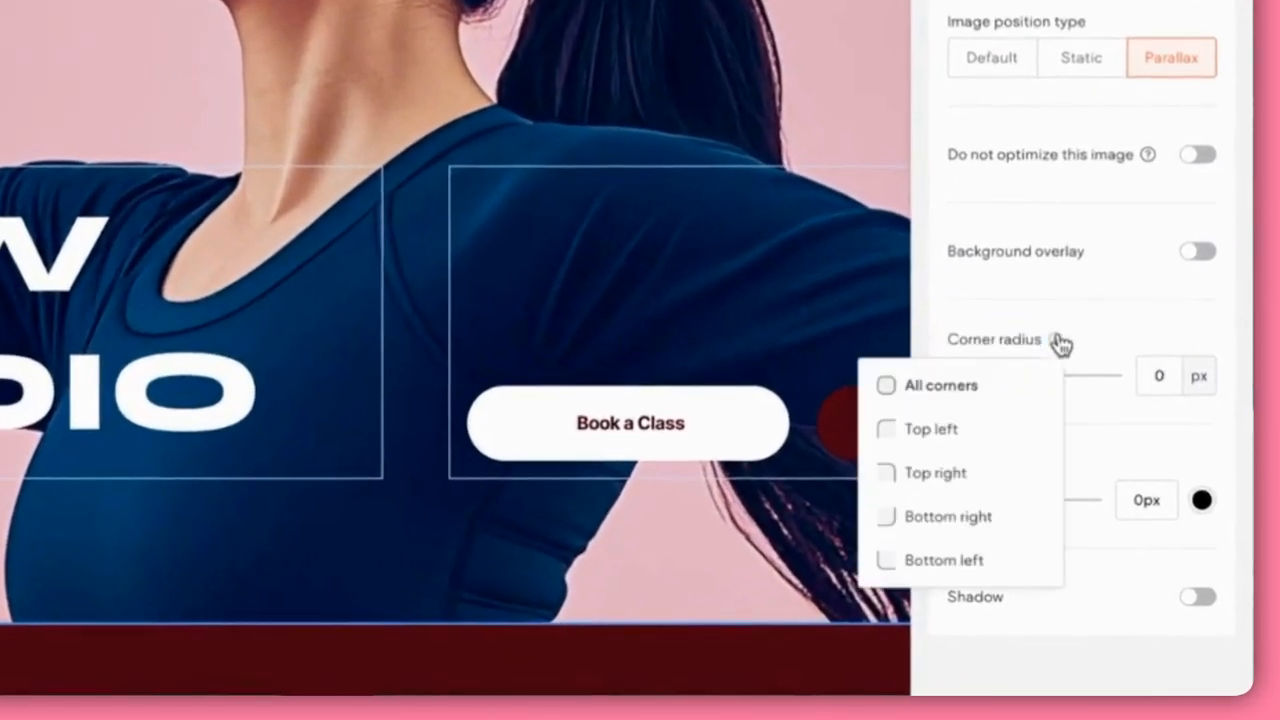
pyautogui.click(948, 516)
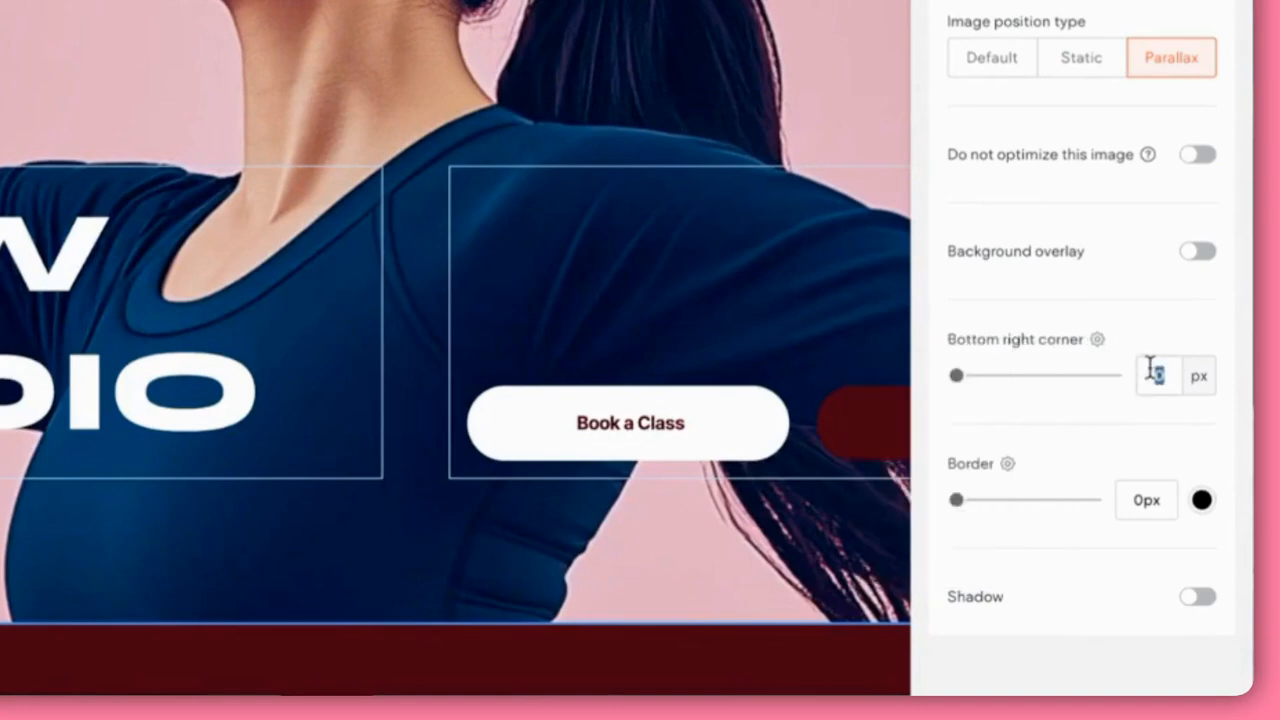
pyautogui.write('60')
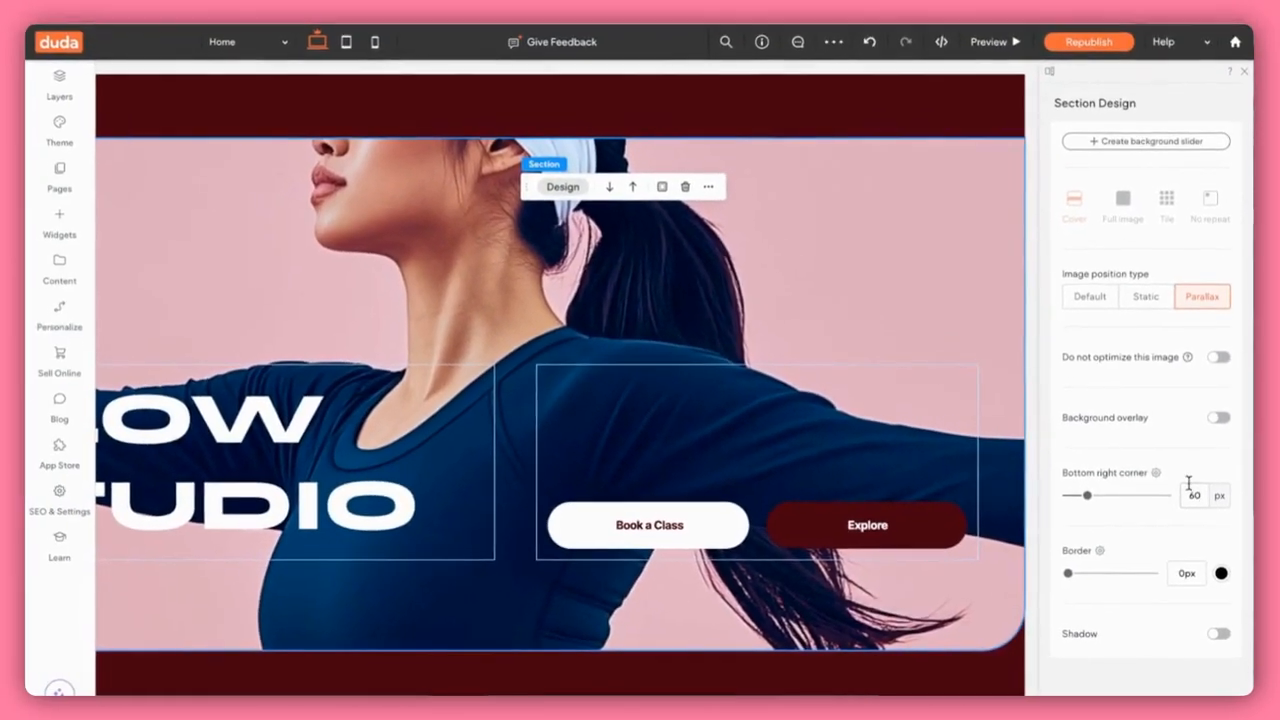
# Round the hero section's bottom left corner to match its bottom right corner.
pyautogui.doubleClick(1191, 494)
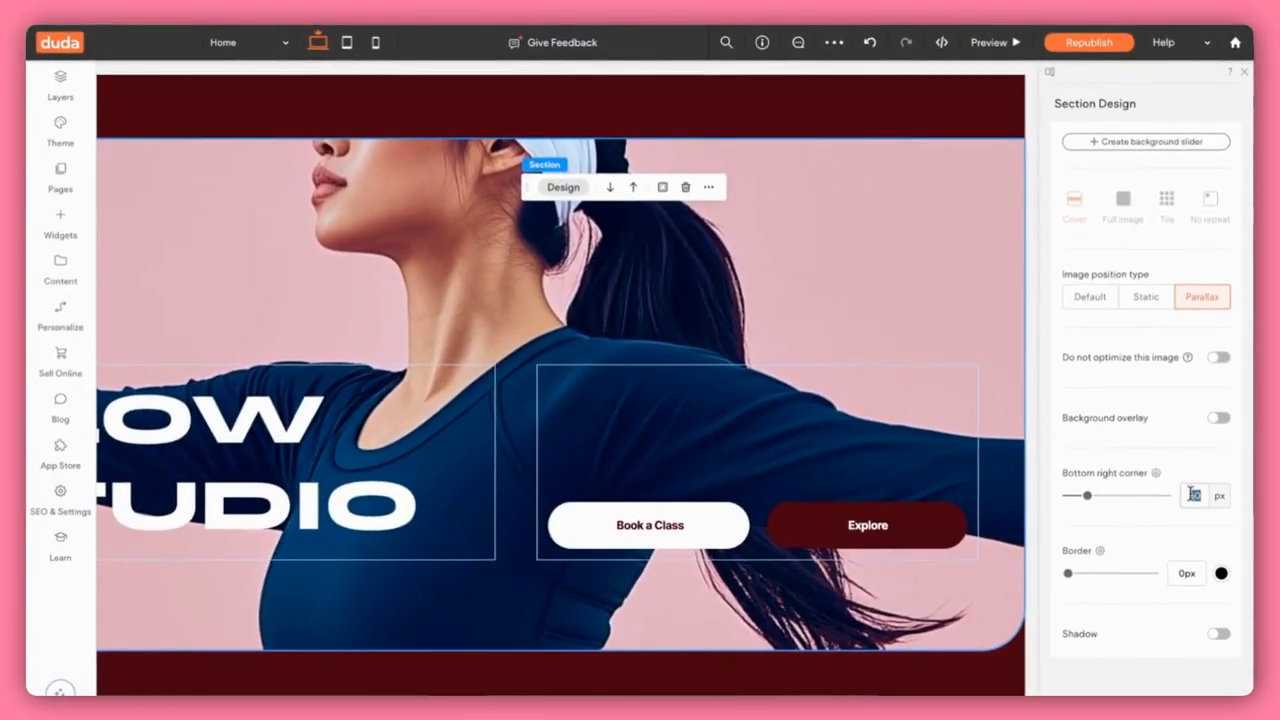
pyautogui.click(1145, 471)
pyautogui.click(1078, 604)
# Preview the page to check the rounded hero section and its parallax background, and return to the editor.
pyautogui.click(985, 42)
pyautogui.scroll(2, 1000, 575)
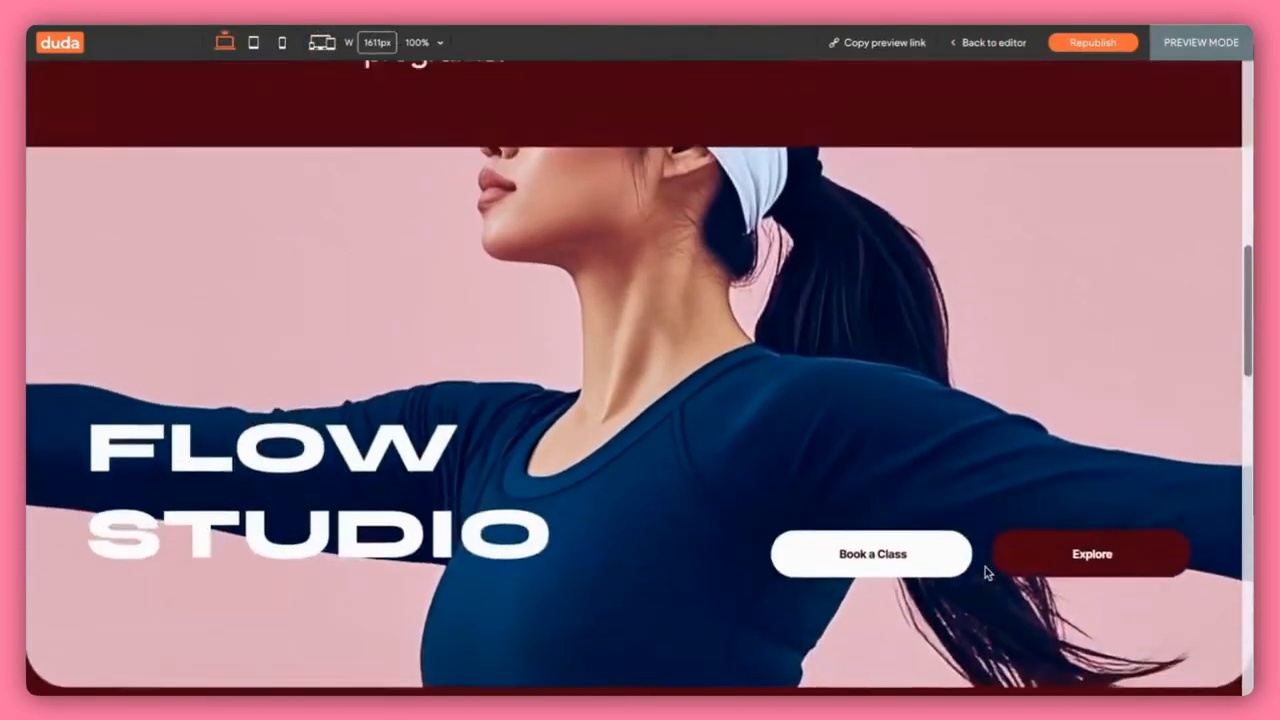
pyautogui.scroll(-1, 985, 567)
pyautogui.click(987, 42)
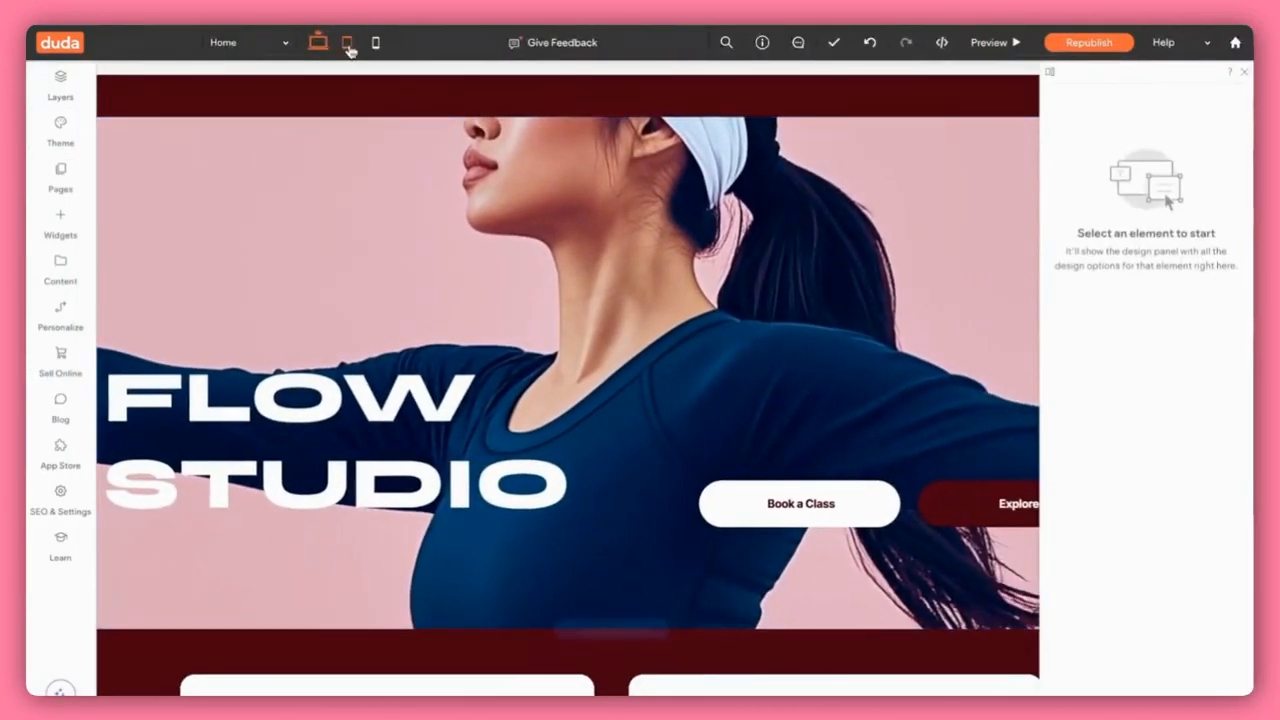
# Switch to the tablet layout and stack the hero section's columns vertically.
pyautogui.click(347, 43)
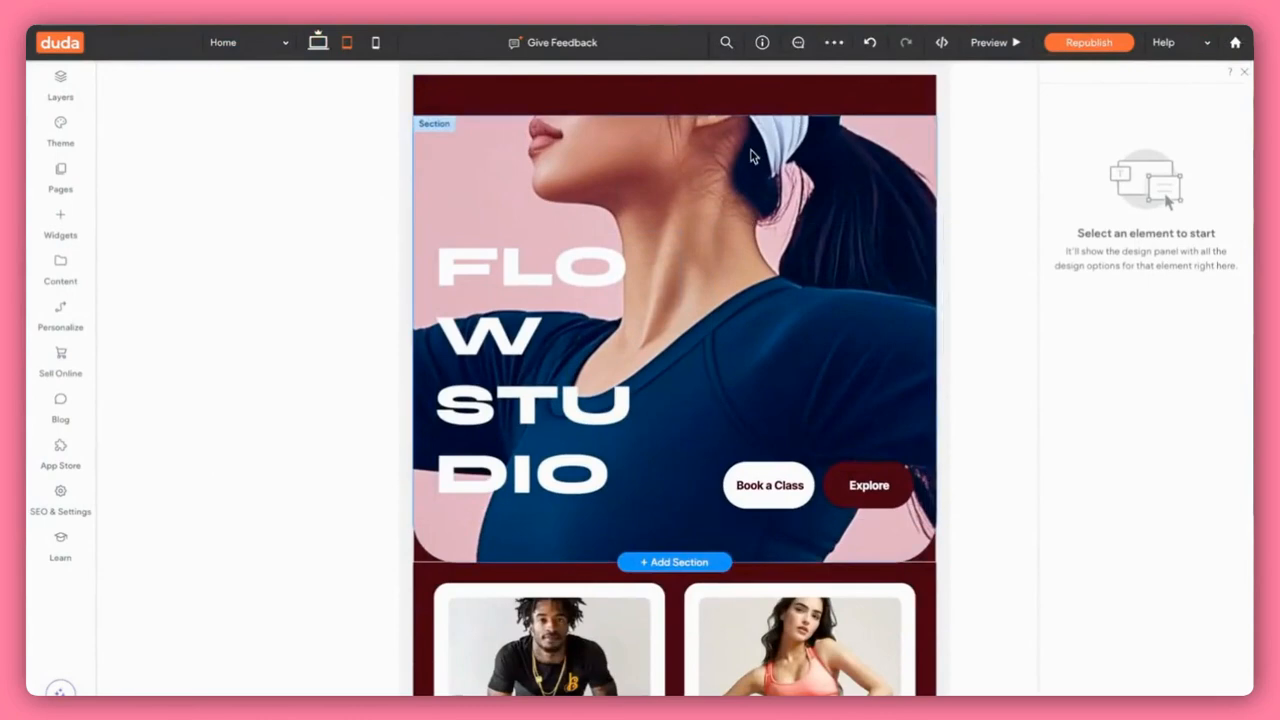
pyautogui.click(752, 155)
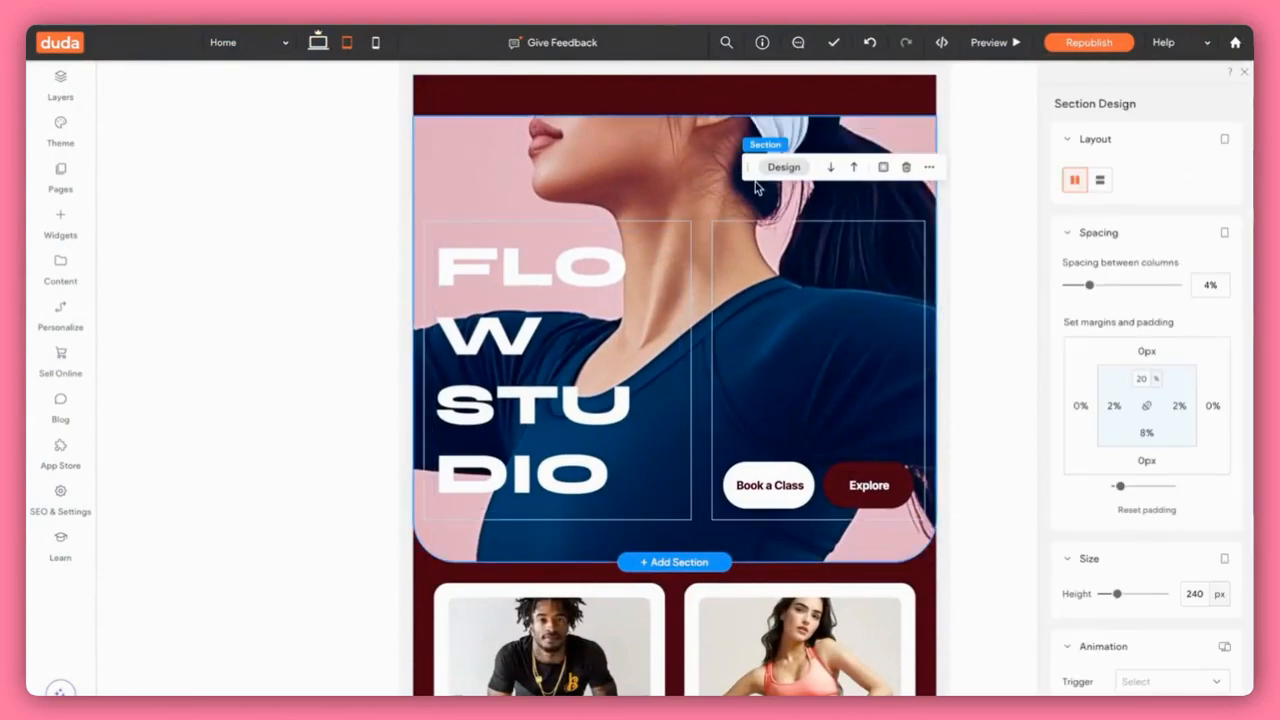
pyautogui.scroll(1, 661, 137)
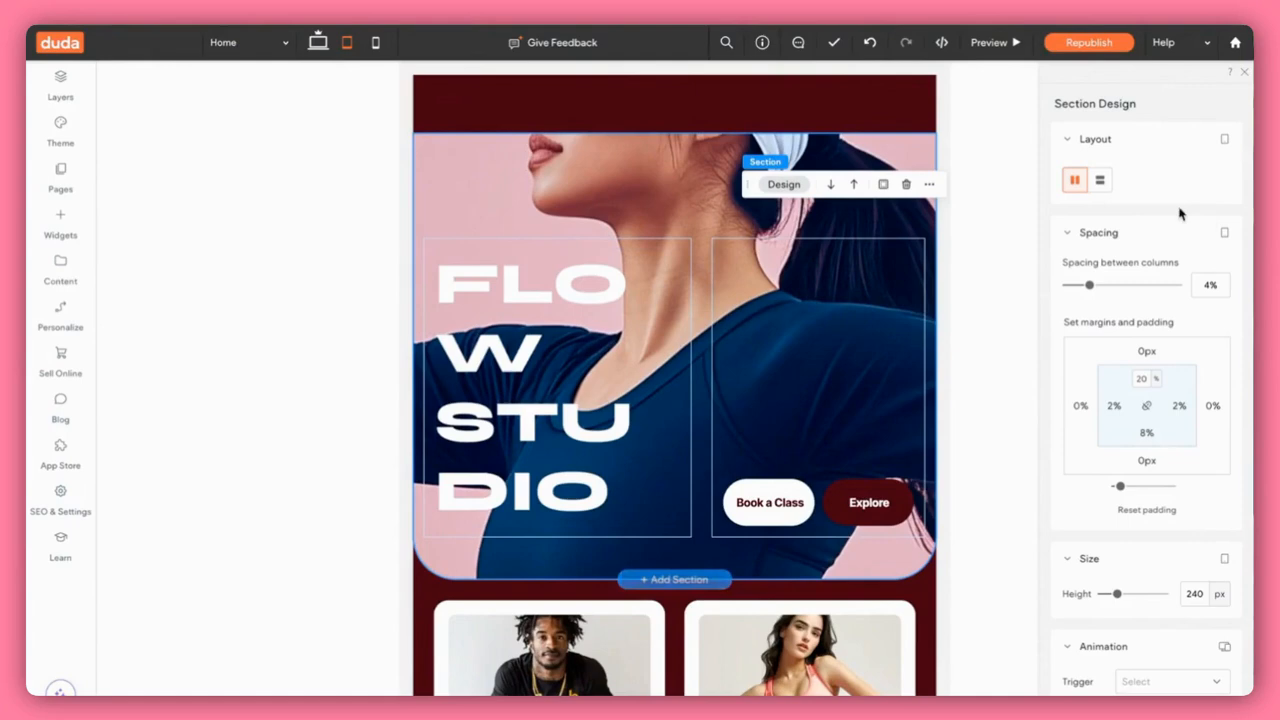
pyautogui.click(1098, 182)
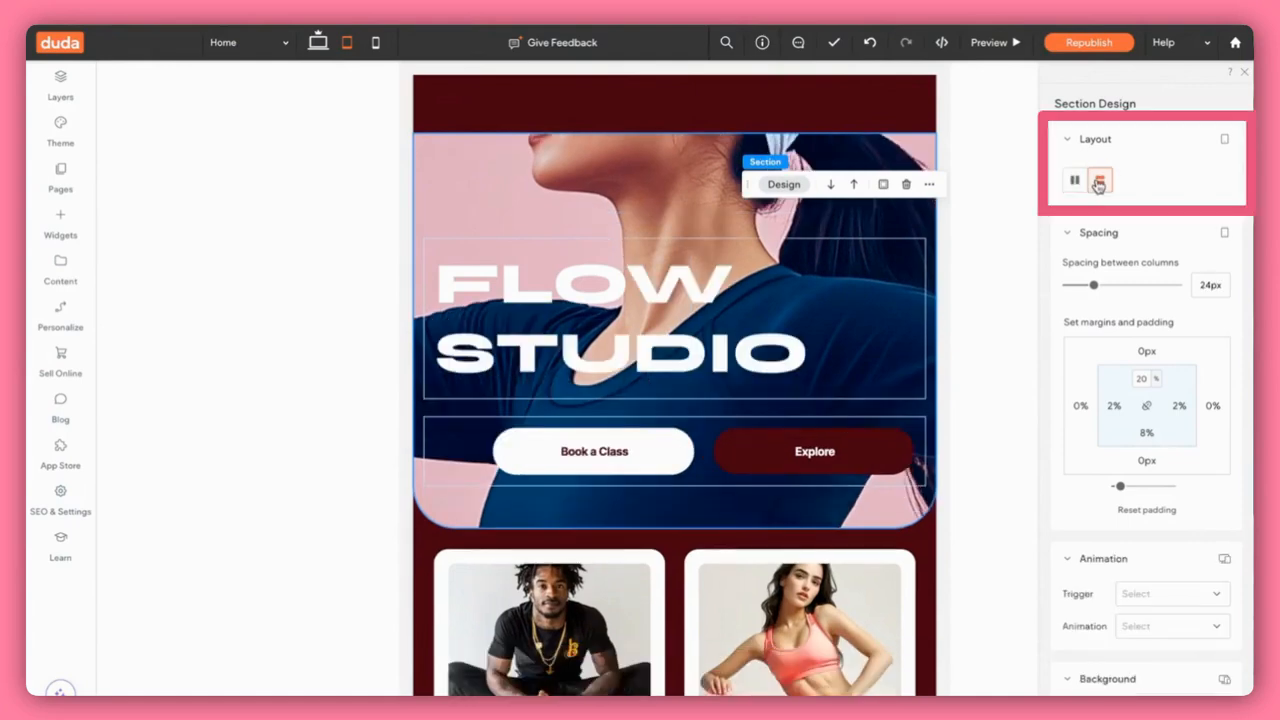
# Align the tablet button column's content to the left and top, and increase the section's side padding.
pyautogui.click(912, 431)
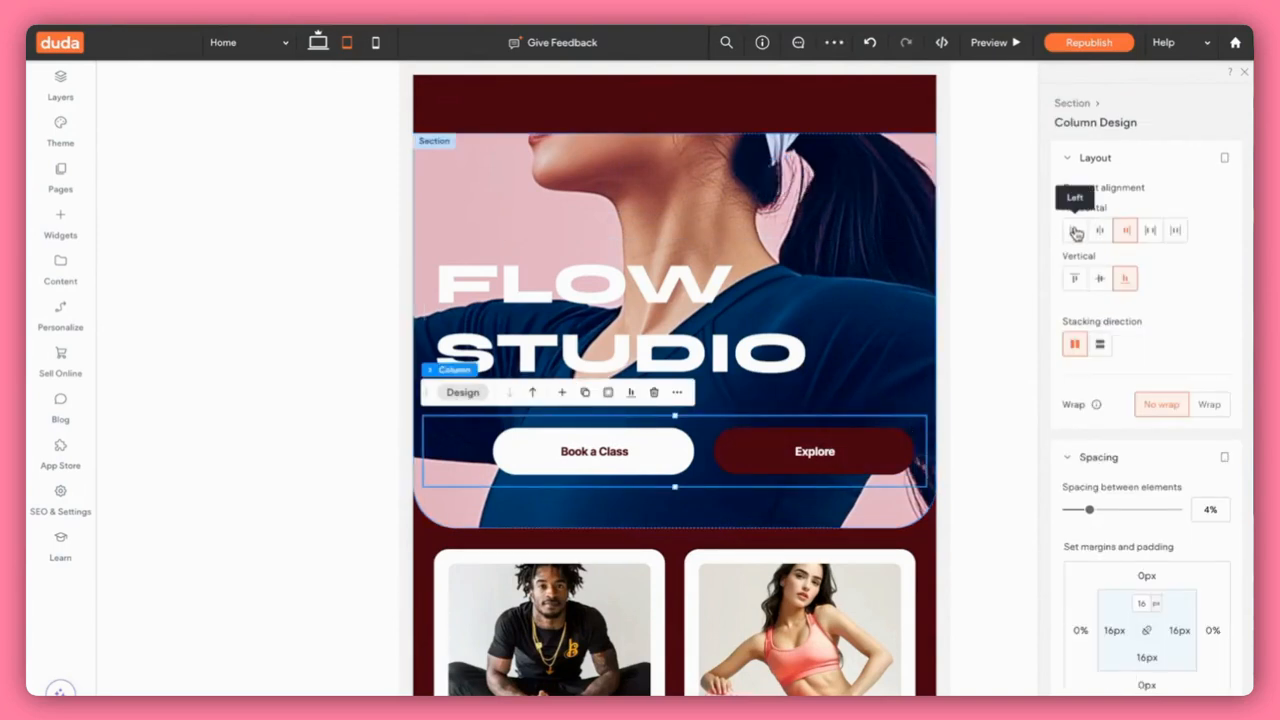
pyautogui.click(1076, 232)
pyautogui.click(733, 190)
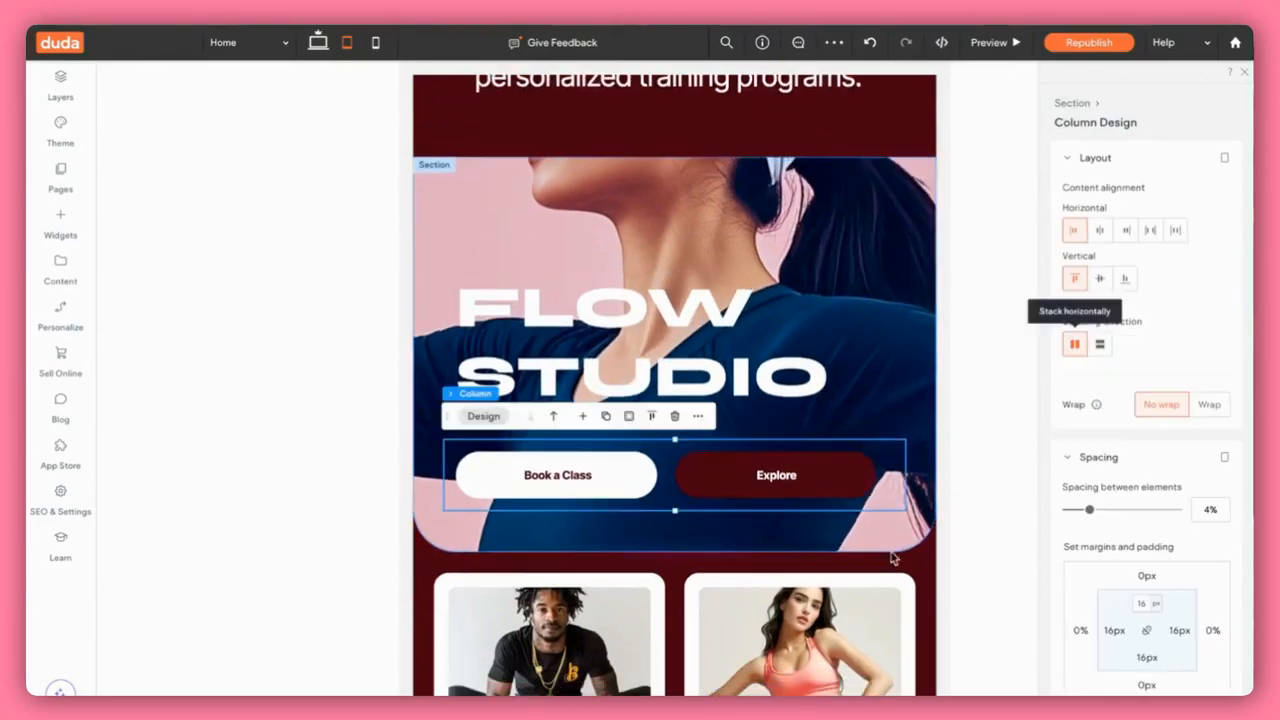
# Switch to the mobile layout and stack the Book a Class and Explore buttons vertically.
pyautogui.click(376, 42)
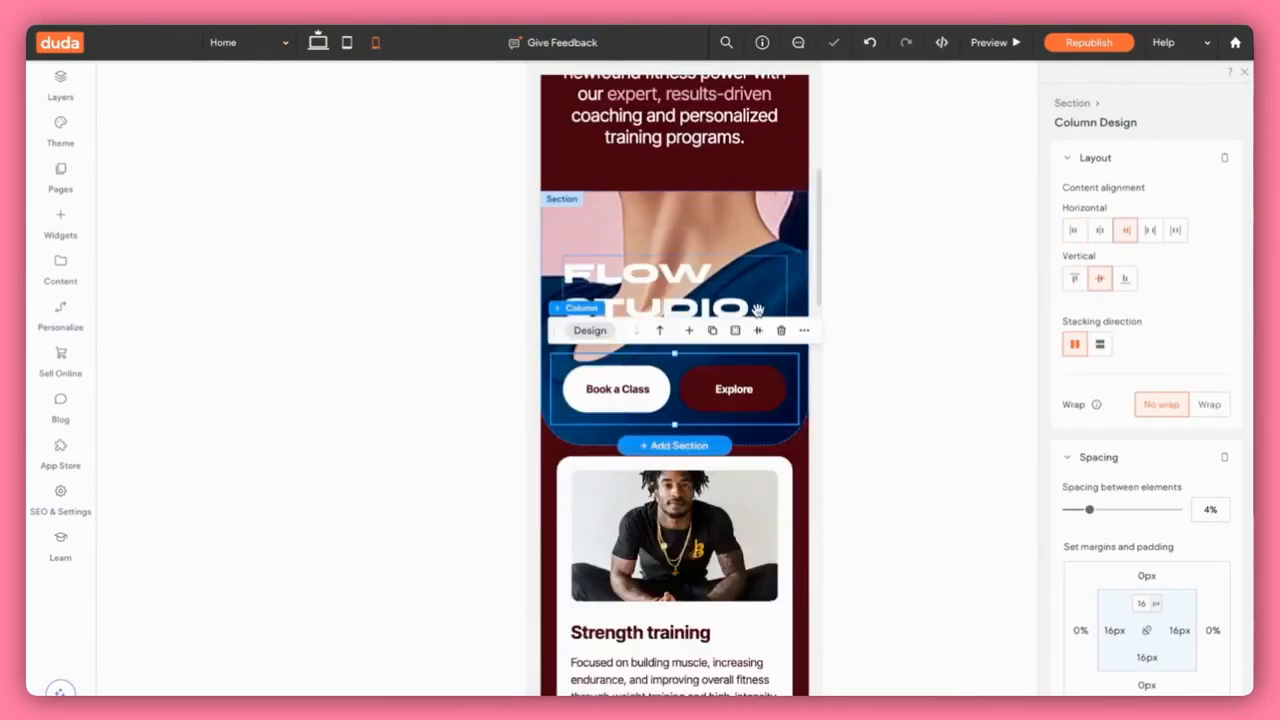
pyautogui.click(1099, 344)
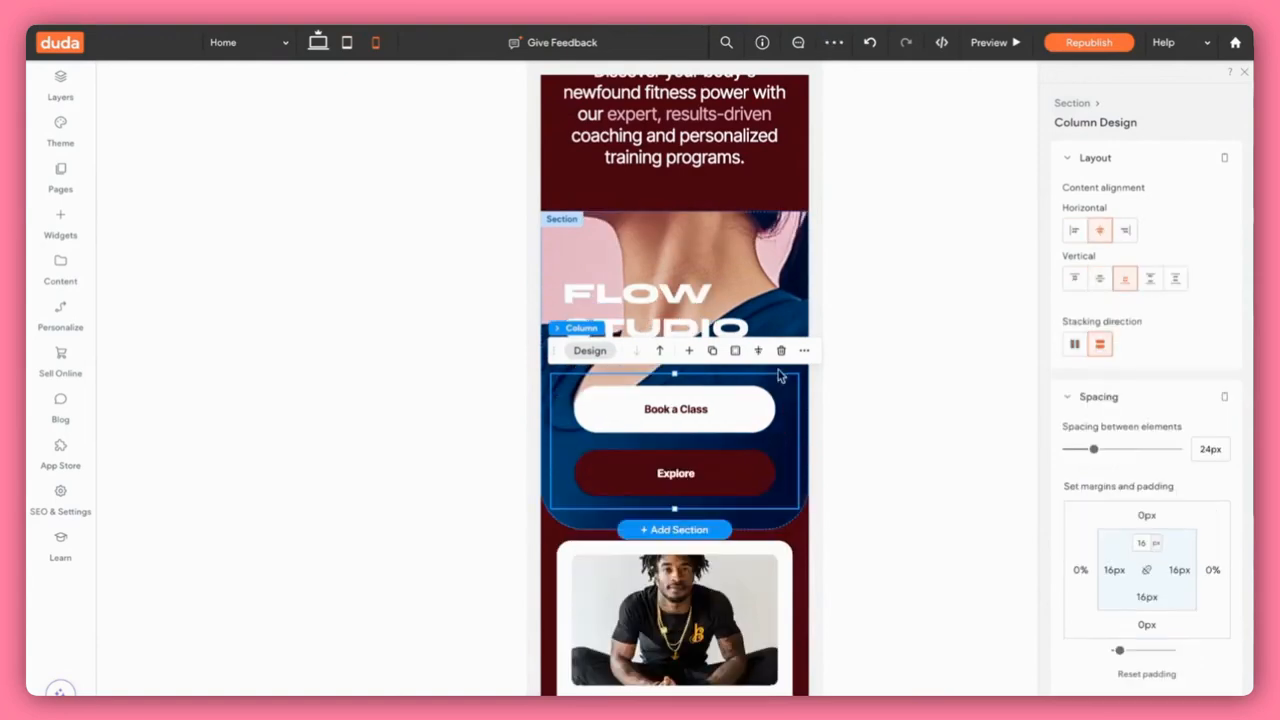
# Set the mobile section's column spacing to 7px and top padding to 50%, and reduce the gap between the two buttons.
pyautogui.click(778, 266)
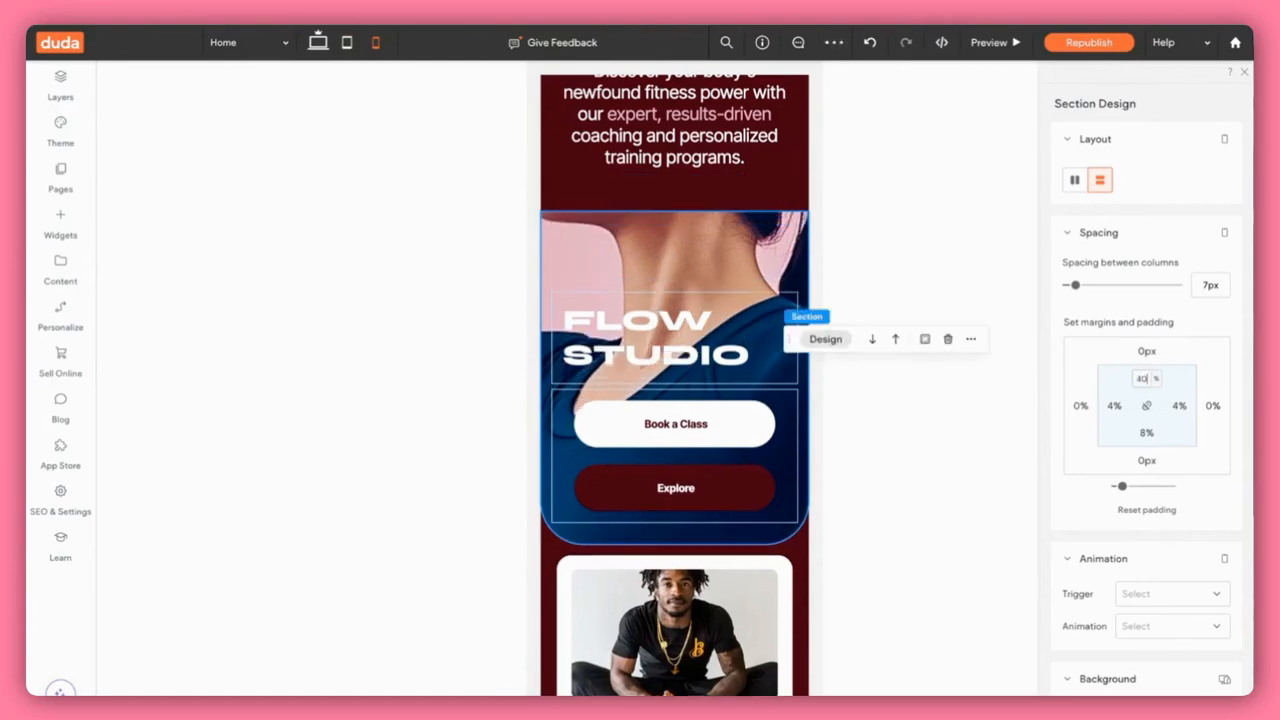
pyautogui.click(782, 516)
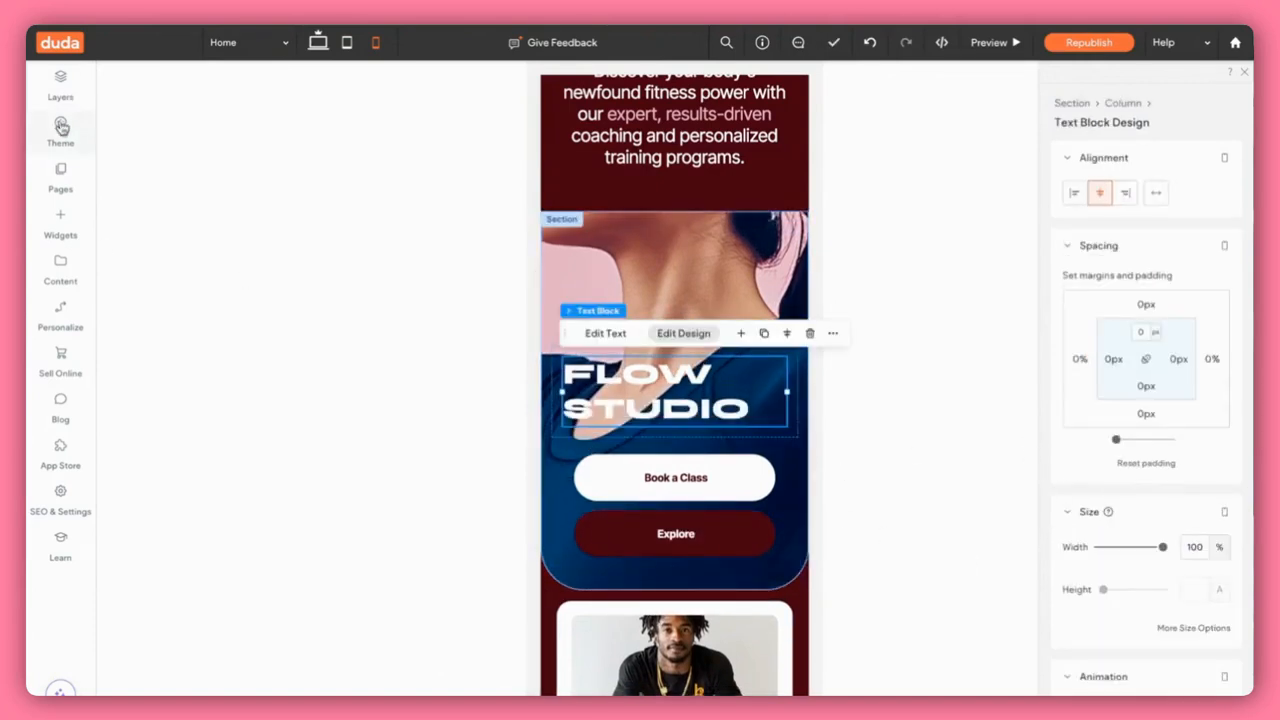
# Select the hero section and return to the desktop layout.
pyautogui.click(795, 227)
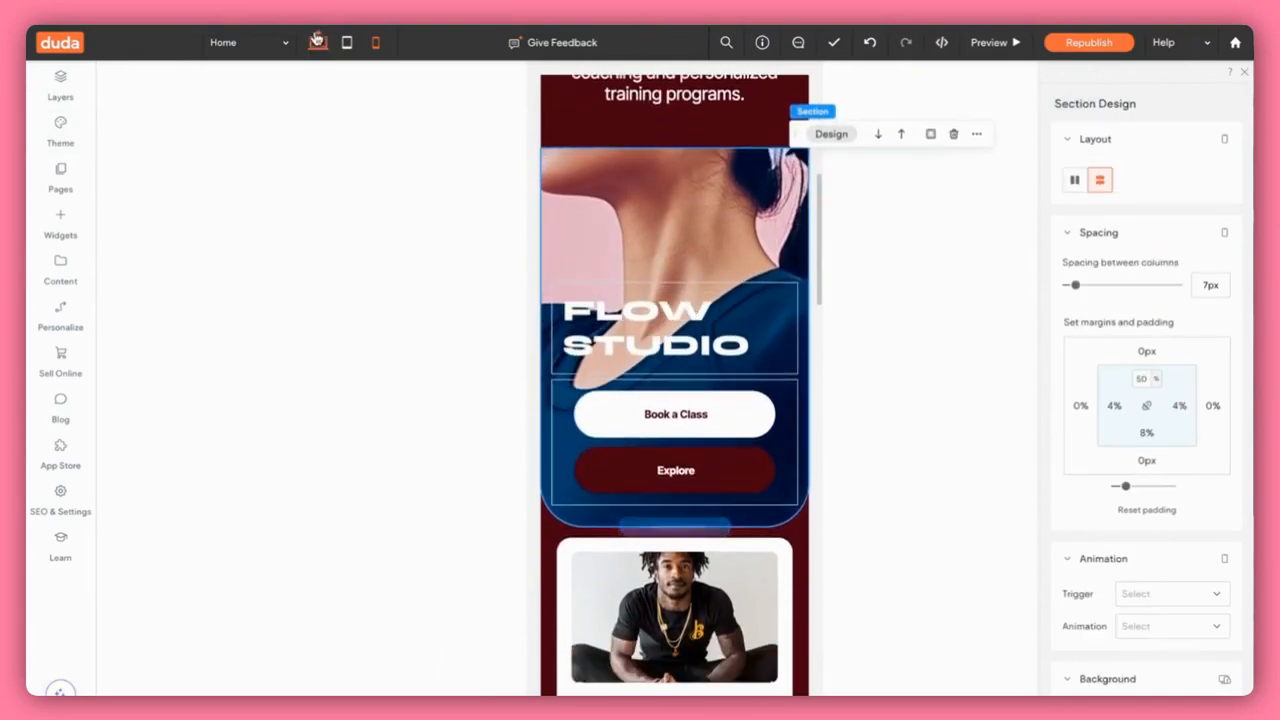
pyautogui.click(317, 42)
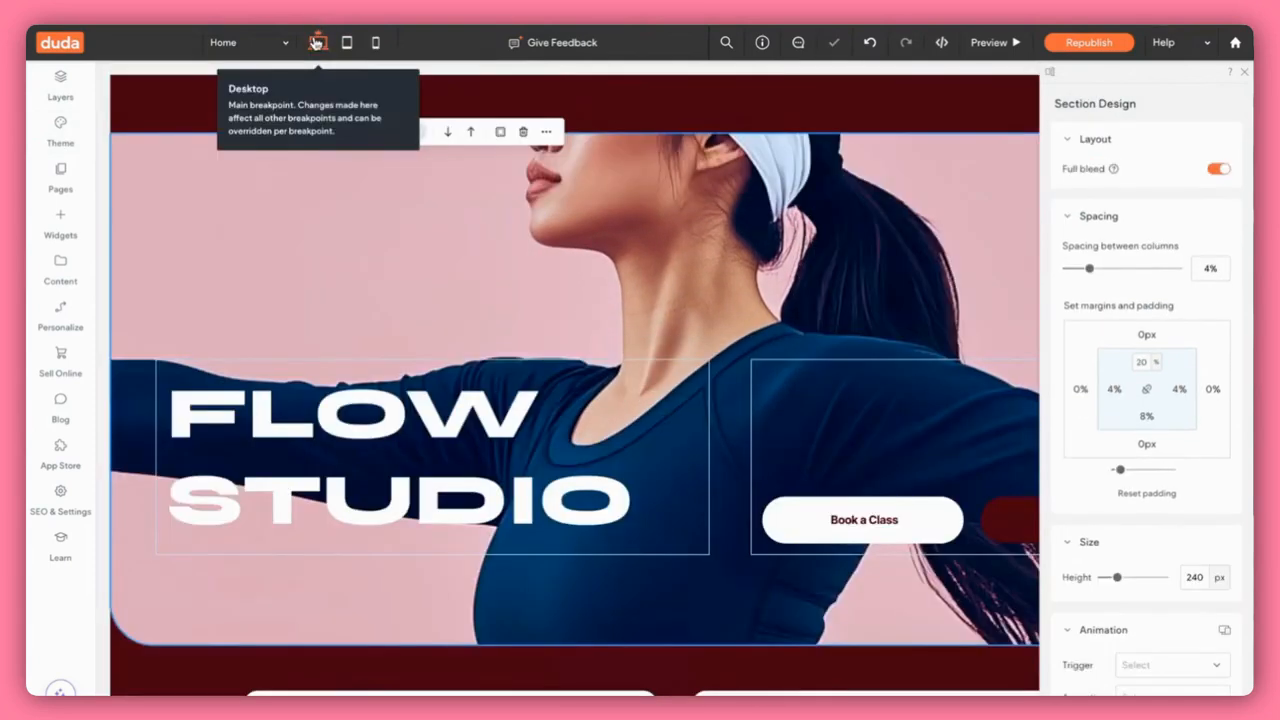